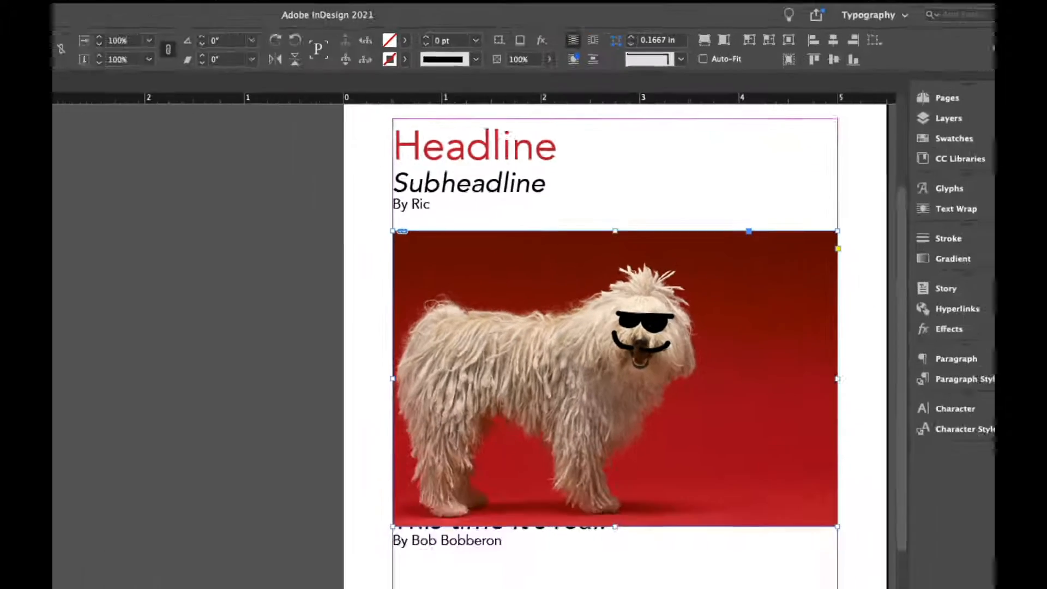
# Float the Text Wrap settings over the pasteboard and wrap the text around the dog photo's bounding box
pyautogui.click(224, 1)
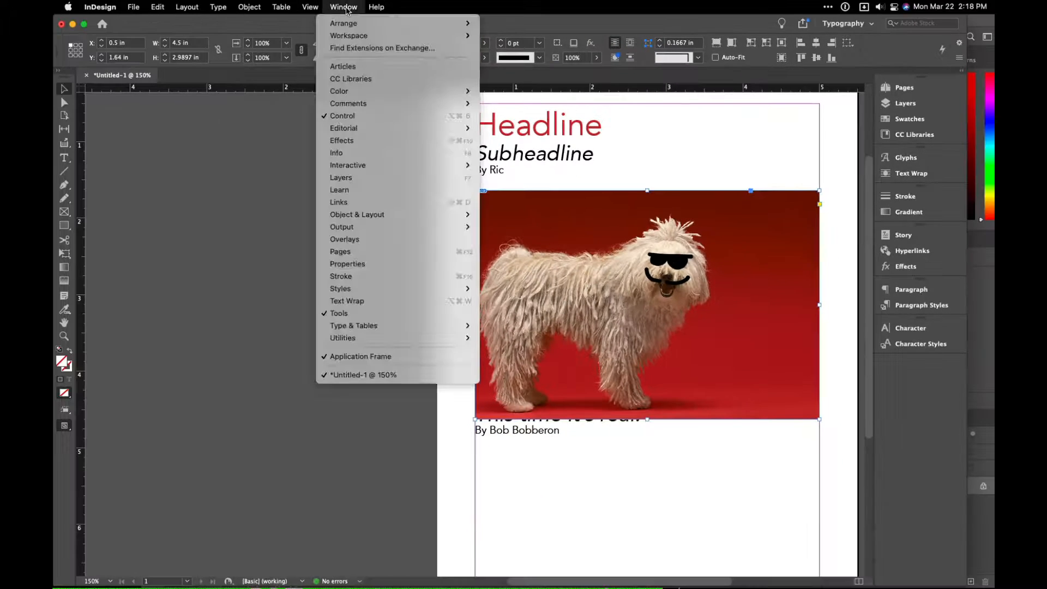
pyautogui.click(374, 301)
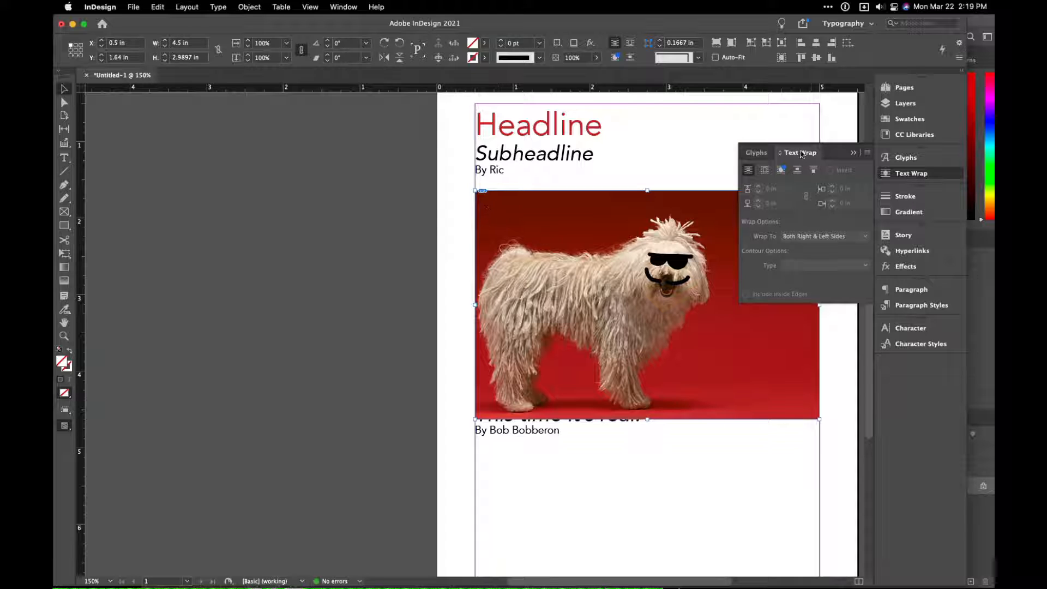
pyautogui.moveTo(800, 155); pyautogui.dragTo(213, 174)
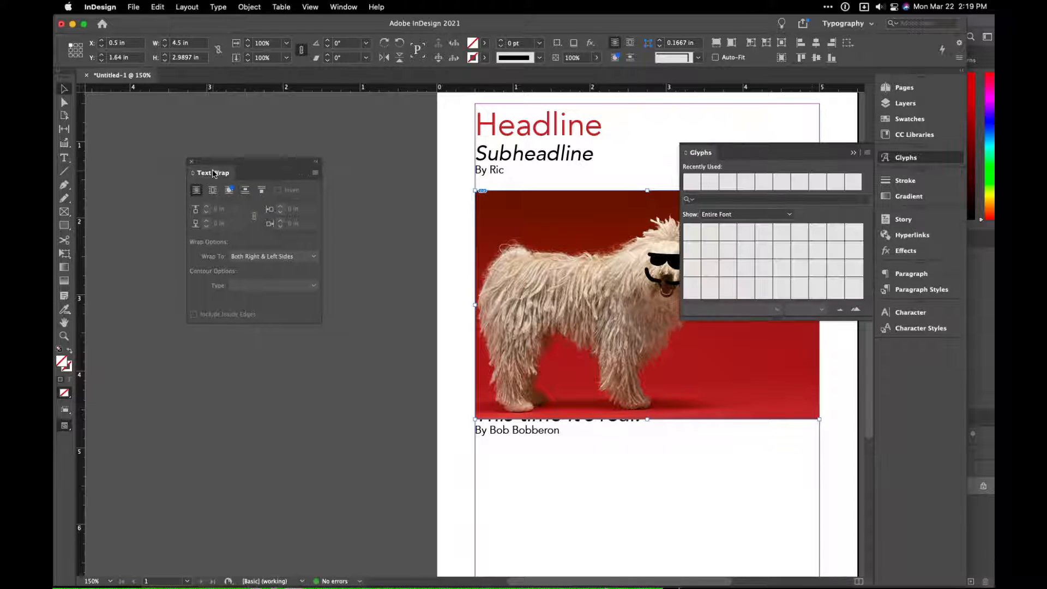
pyautogui.click(905, 157)
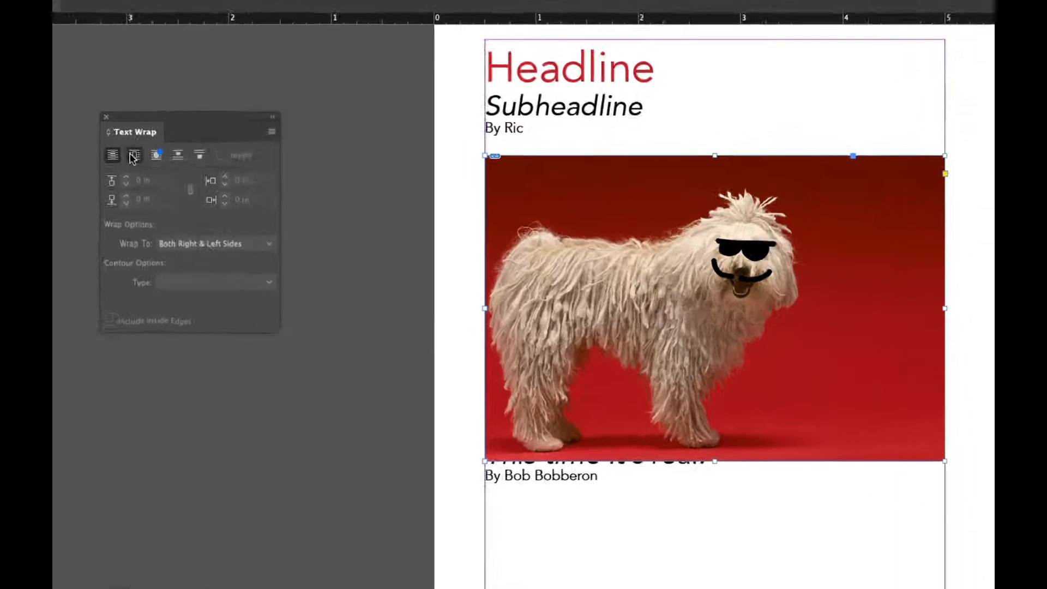
pyautogui.click(132, 158)
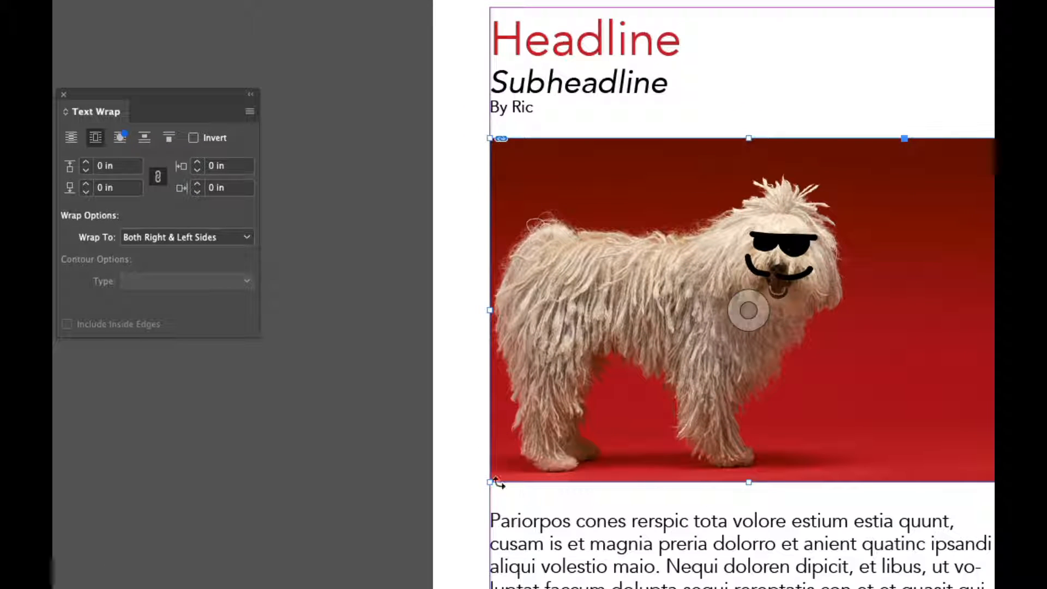
# Try to crop the photo frame from its lower-left corner to about 3.32 × 2.44 in, then undo it
pyautogui.moveTo(488, 480); pyautogui.dragTo(625, 420)
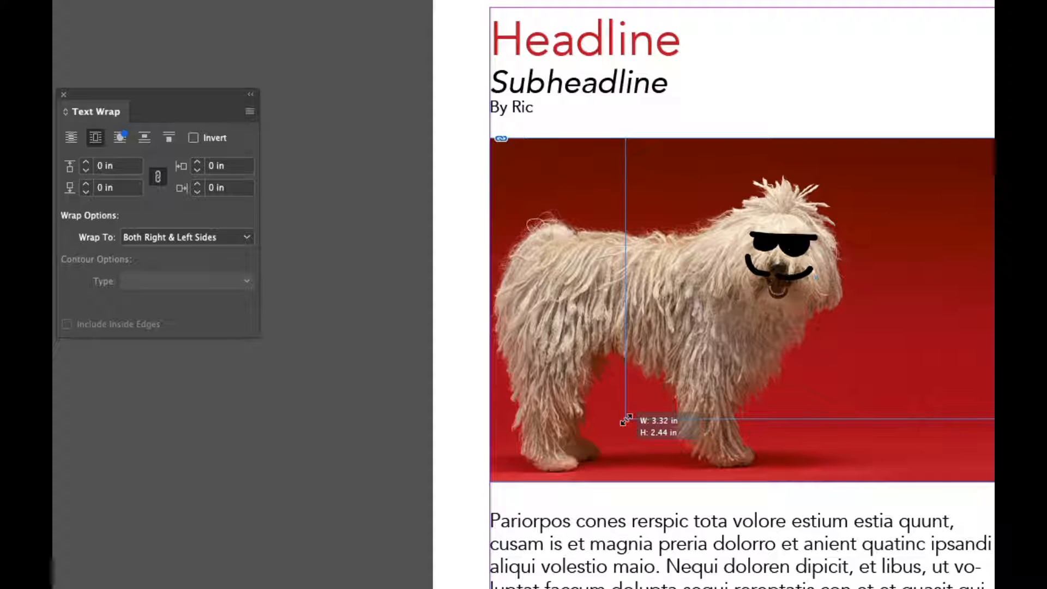
pyautogui.moveTo(626, 419); pyautogui.dragTo(626, 419)
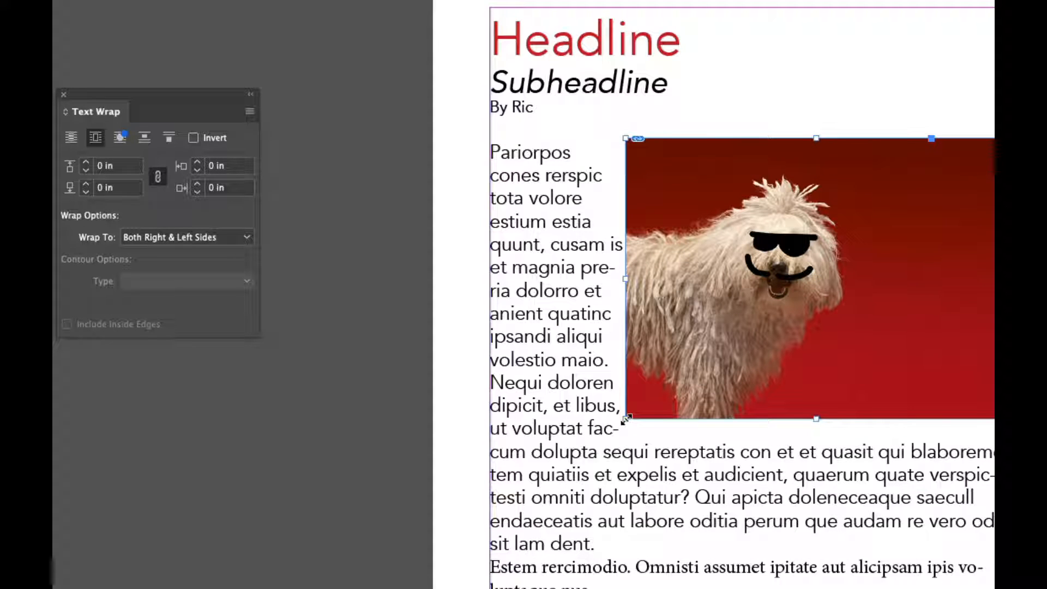
pyautogui.press('super+z')
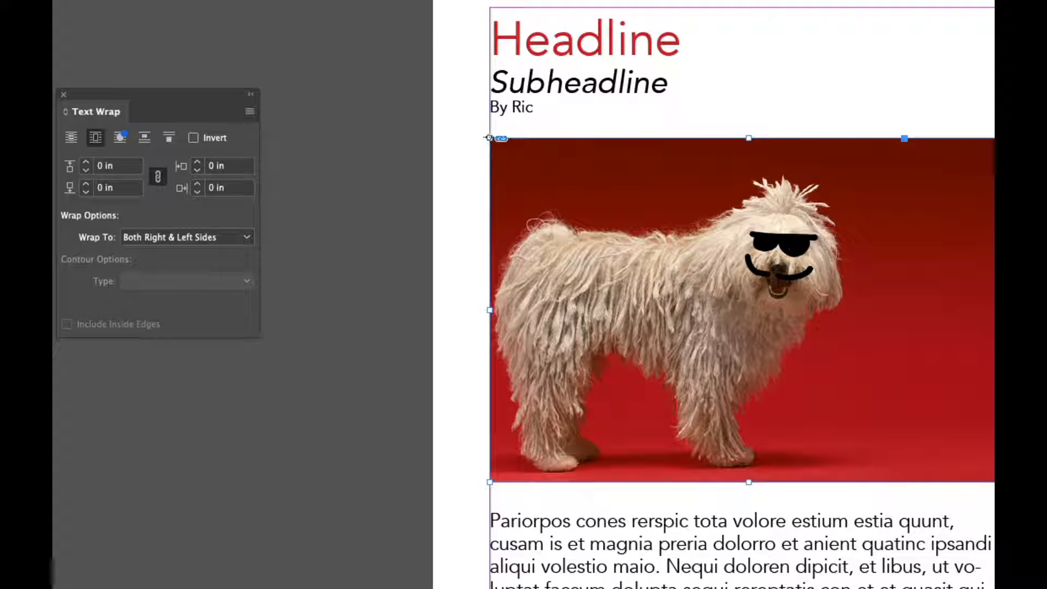
# Scale the dog photo down from its lower-right corner and set the wrap offset to 0.125 in on all sides
pyautogui.moveTo(994, 482); pyautogui.dragTo(822, 395)
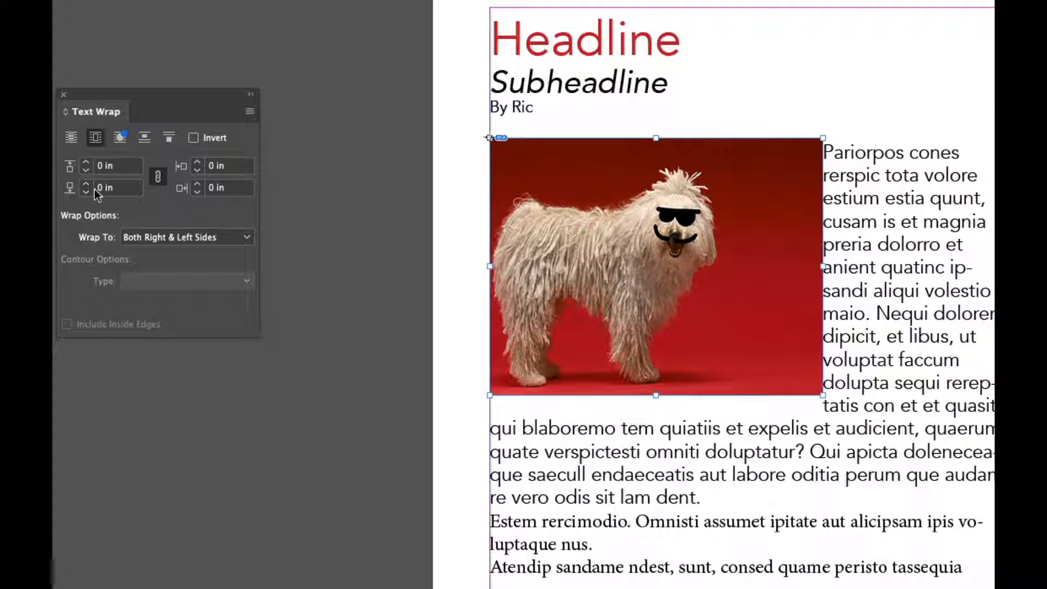
pyautogui.click(87, 163)
pyautogui.click(88, 163)
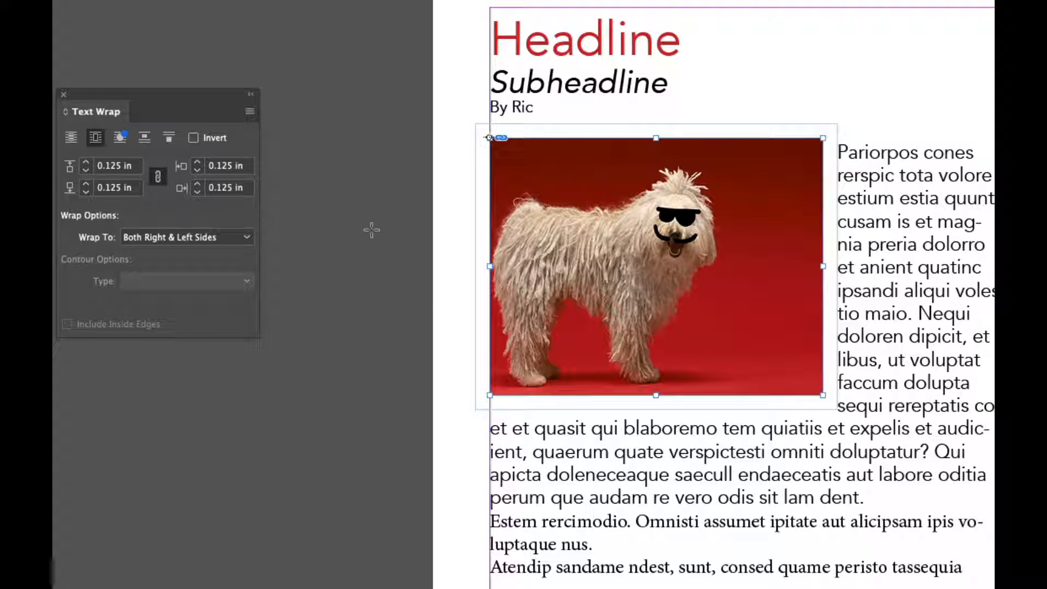
# Wrap the text around the dog's shape with the Select Subject contour type and dismiss the feature notice
pyautogui.click(119, 139)
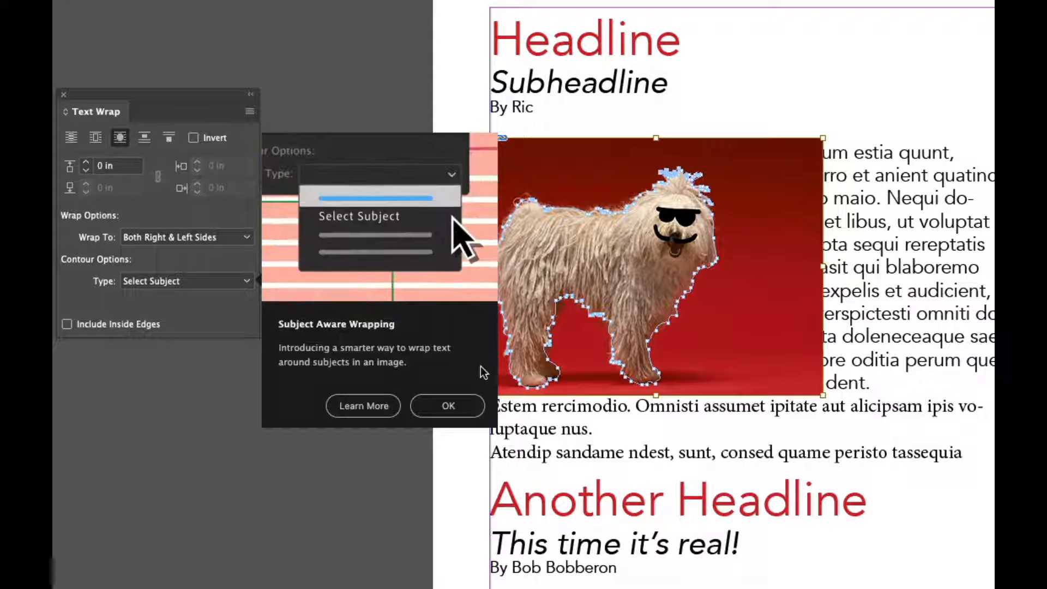
pyautogui.click(450, 407)
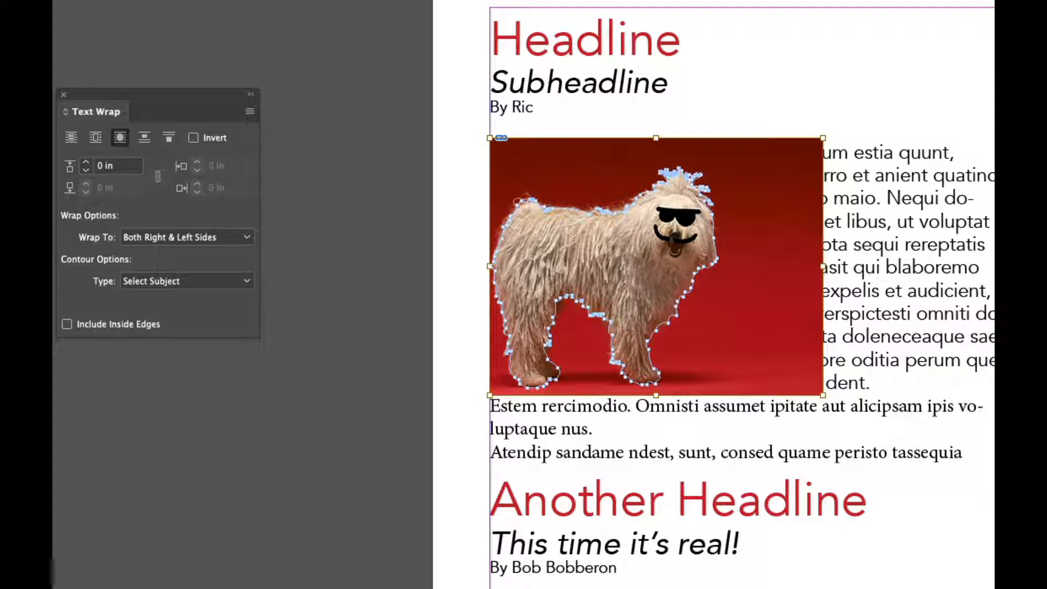
pyautogui.click(724, 191)
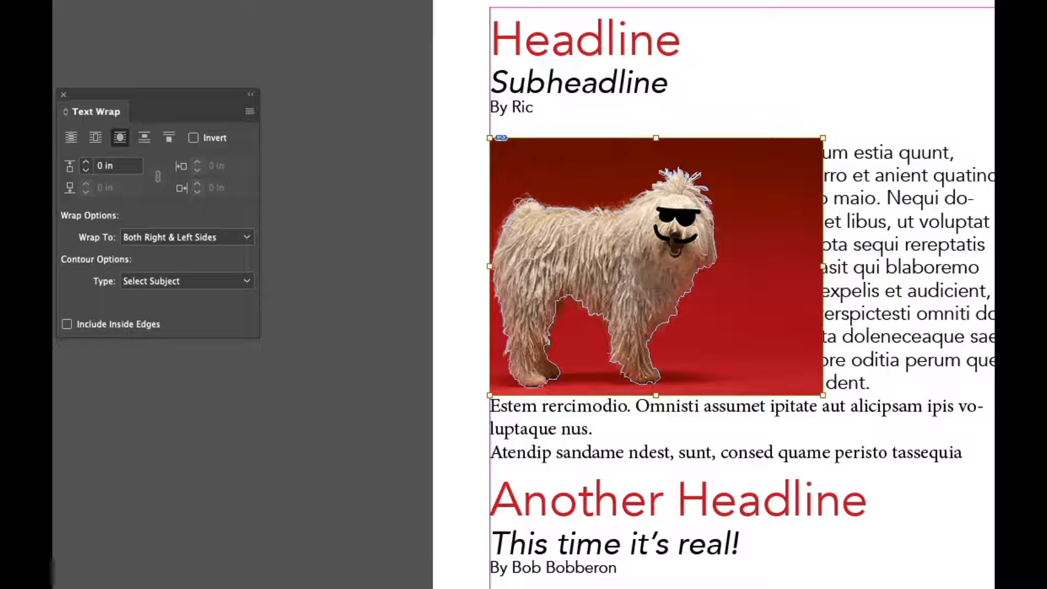
# Send the dog photo behind the text frame
pyautogui.click(145, 1)
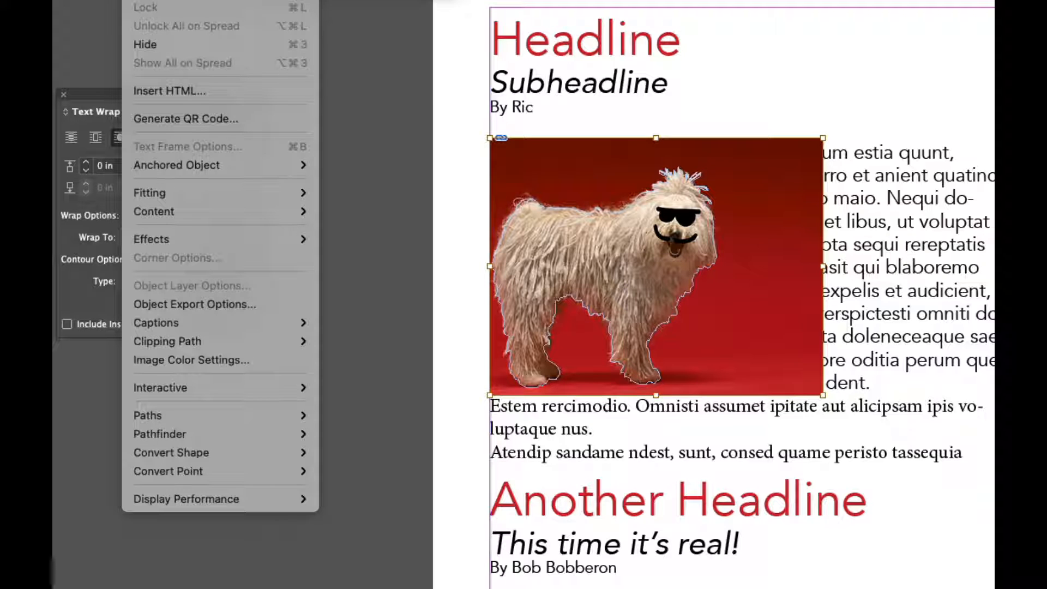
pyautogui.click(401, 53)
pyautogui.click(419, 113)
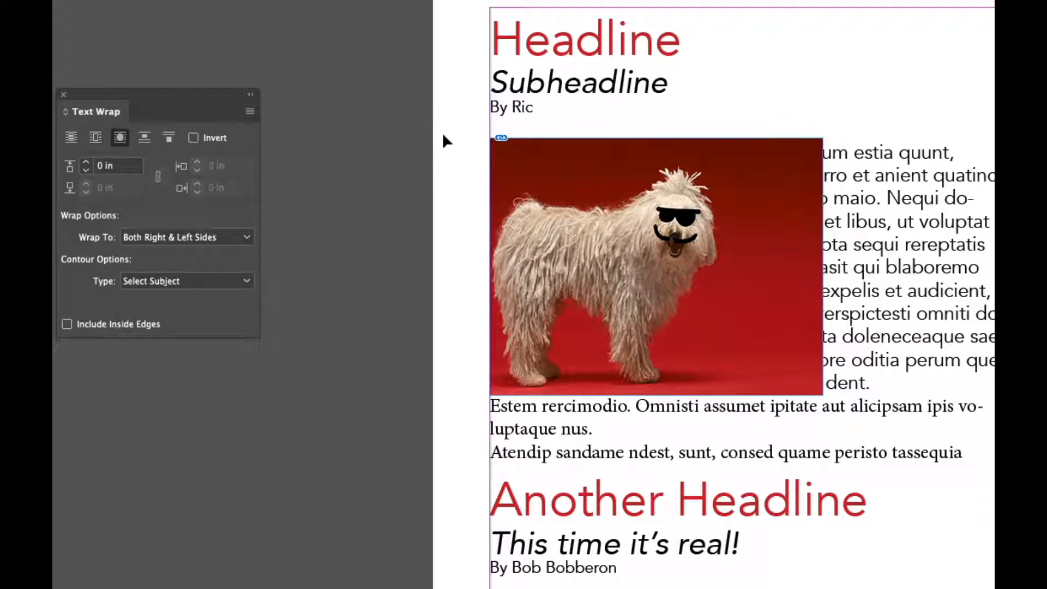
pyautogui.click(518, 166)
pyautogui.click(145, 1)
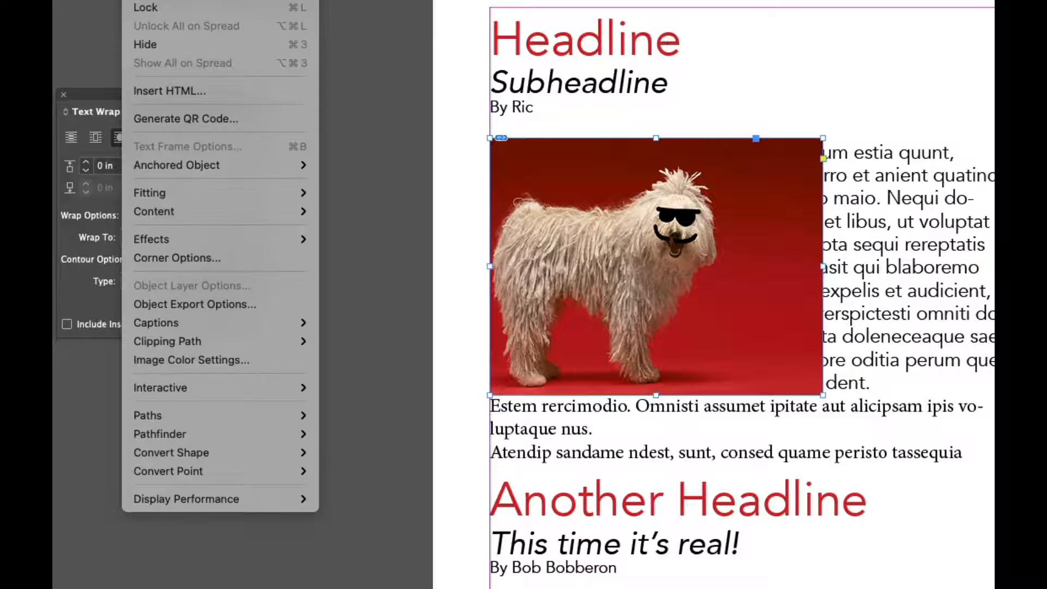
pyautogui.click(382, 1)
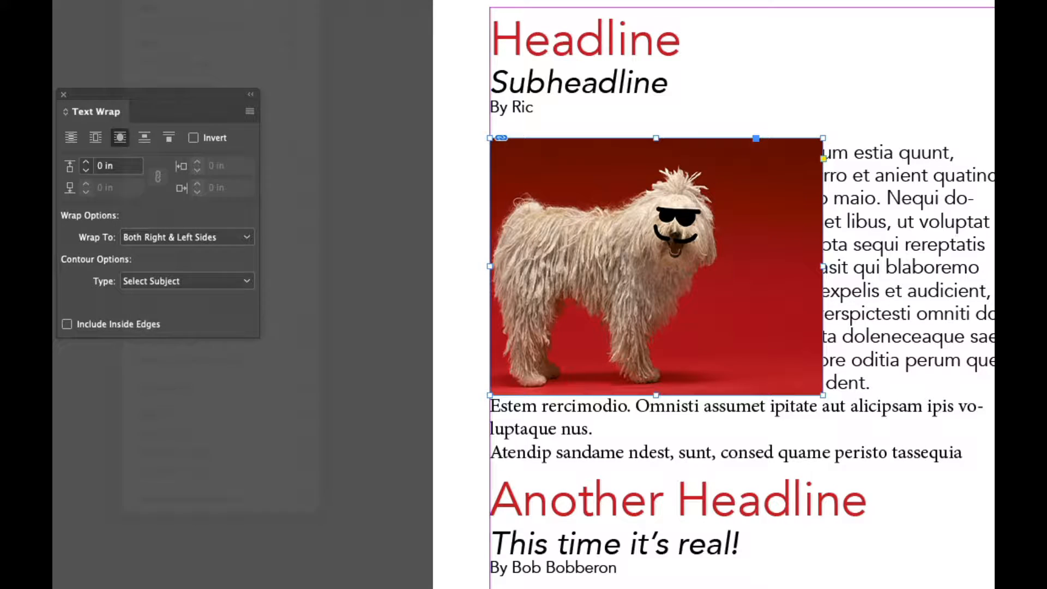
pyautogui.click(321, 144)
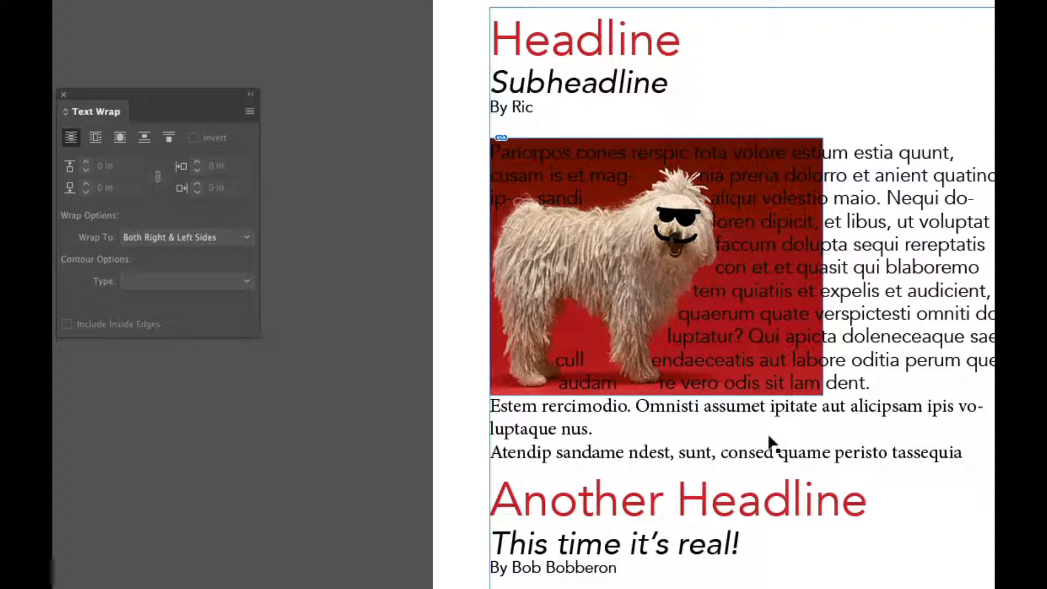
# Narrow the text frame by moving its left edge inward over the dog photo
pyautogui.doubleClick(580, 243)
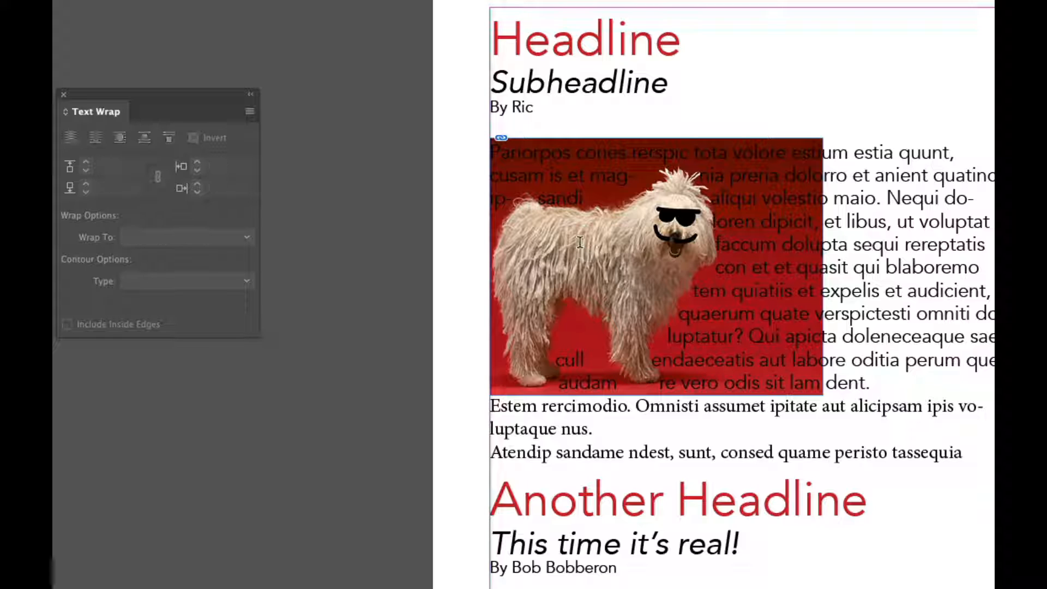
pyautogui.press('Escape')
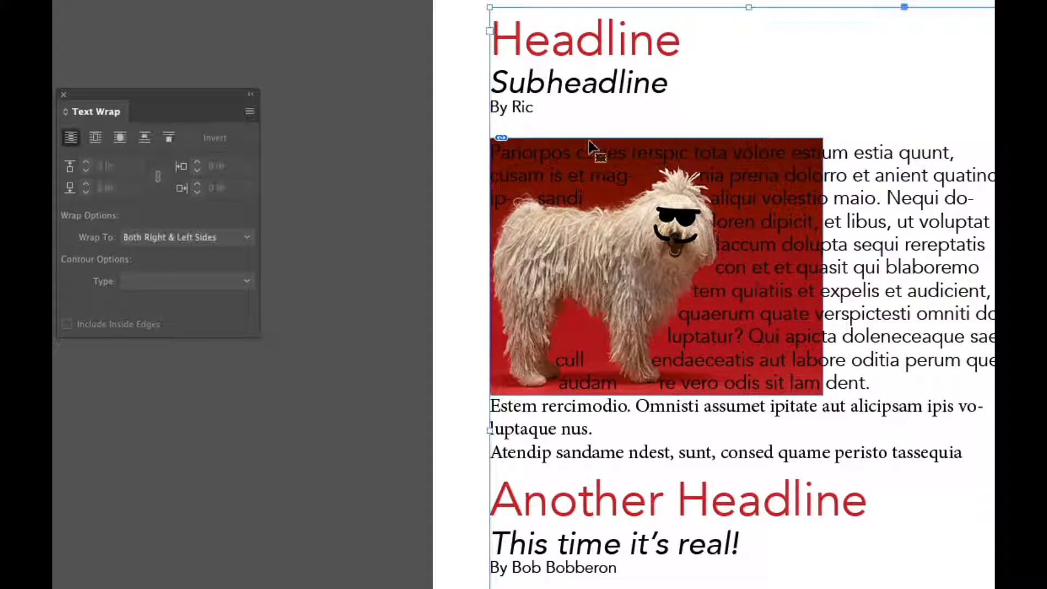
pyautogui.moveTo(488, 125)
pyautogui.mouseDown()
pyautogui.moveTo(492, 428)
pyautogui.moveTo(551, 429)
pyautogui.mouseUp()
# Reshape the photo's wrap contour by pulling two points outward beside and below the dog's face
pyautogui.click(530, 263)
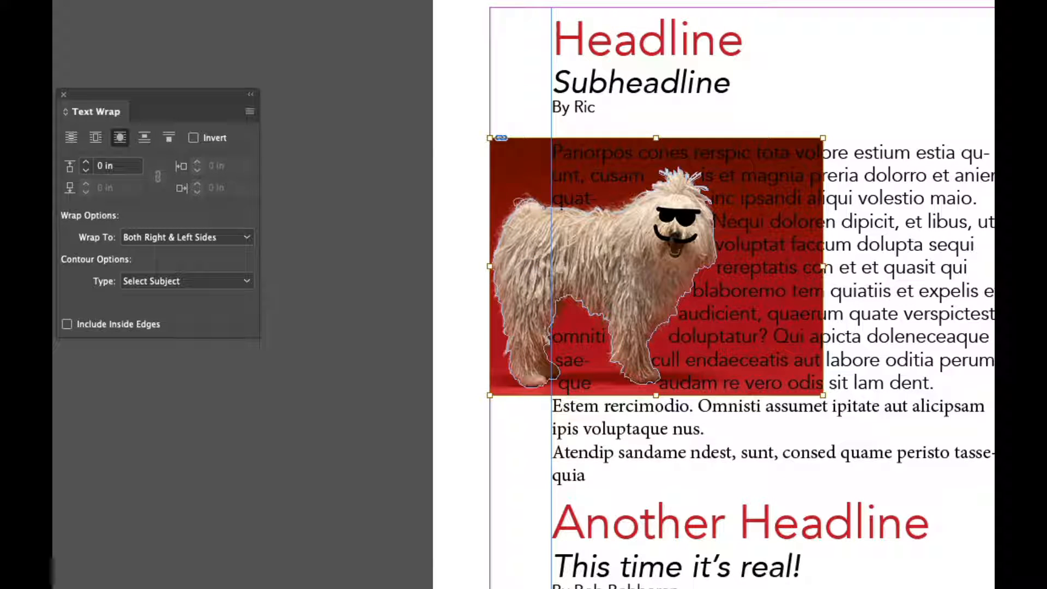
pyautogui.press('a')
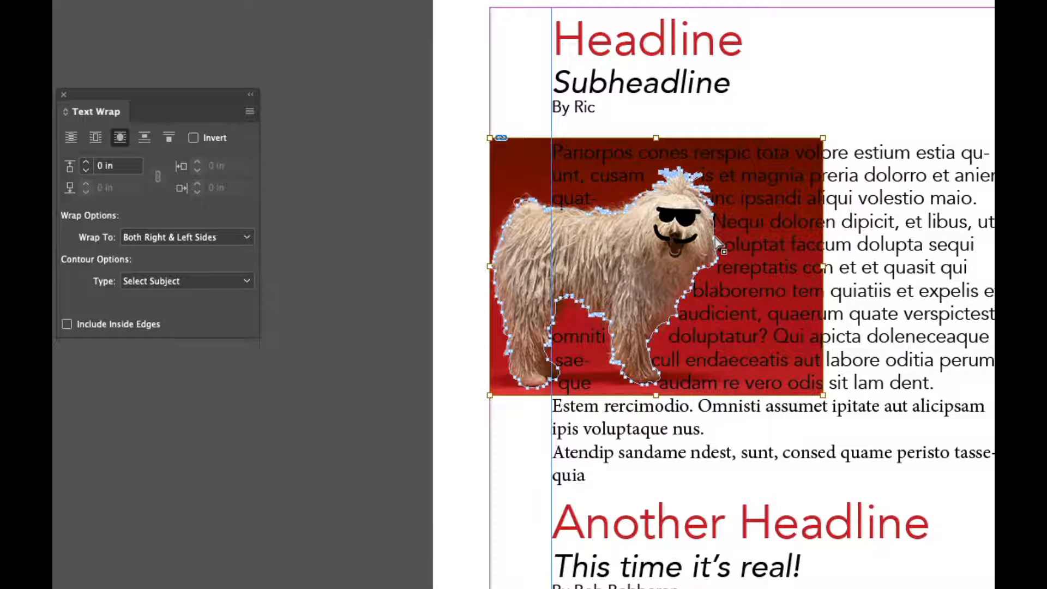
pyautogui.moveTo(715, 238); pyautogui.dragTo(793, 241)
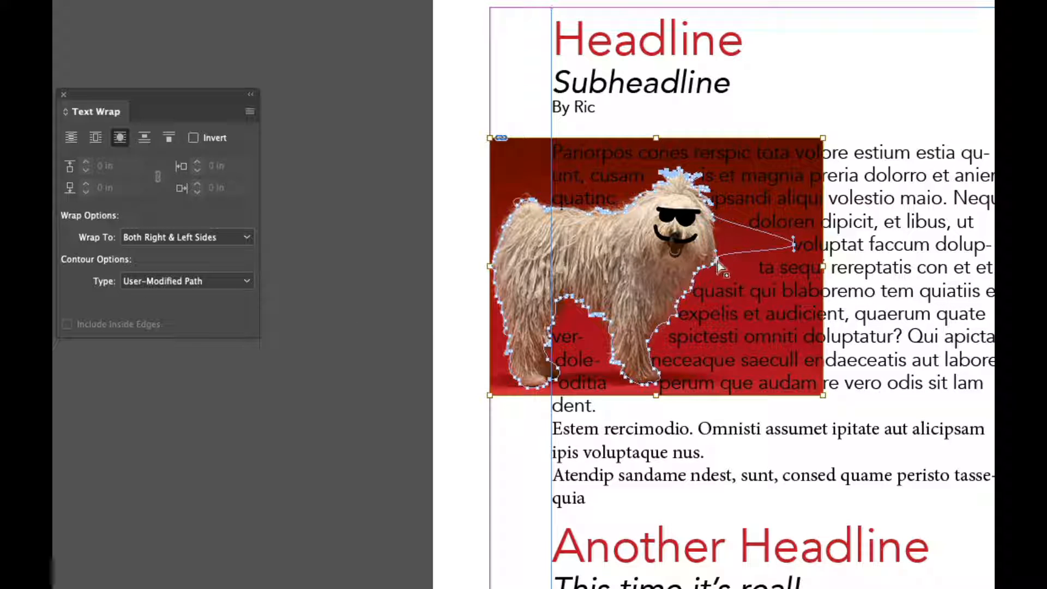
pyautogui.moveTo(717, 265); pyautogui.dragTo(763, 309)
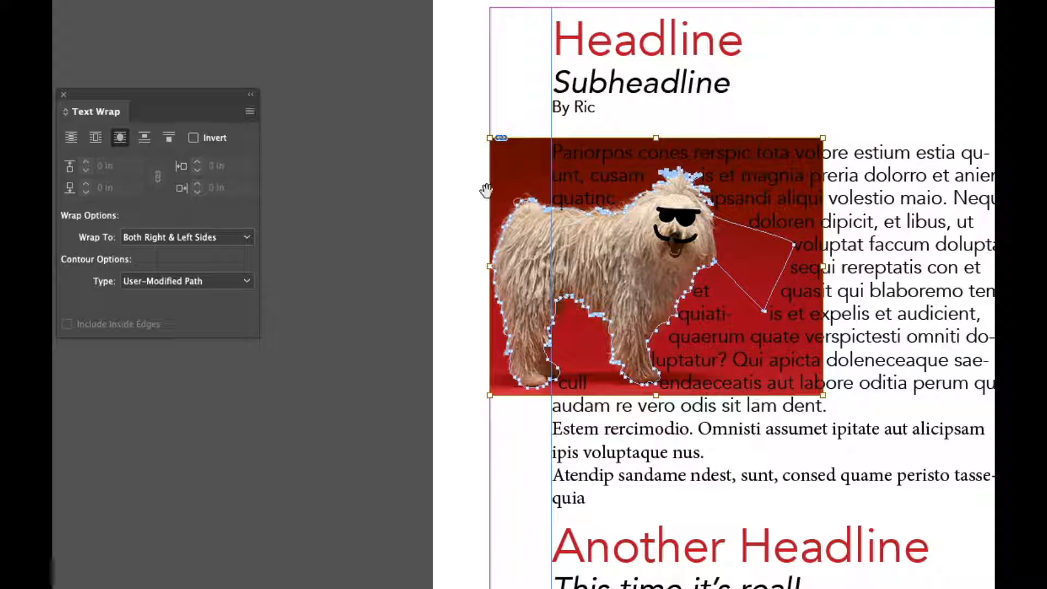
# Try the jump-object and no-wrap modes on the dog photo, ending with the wrap around its bounding box
pyautogui.click(144, 139)
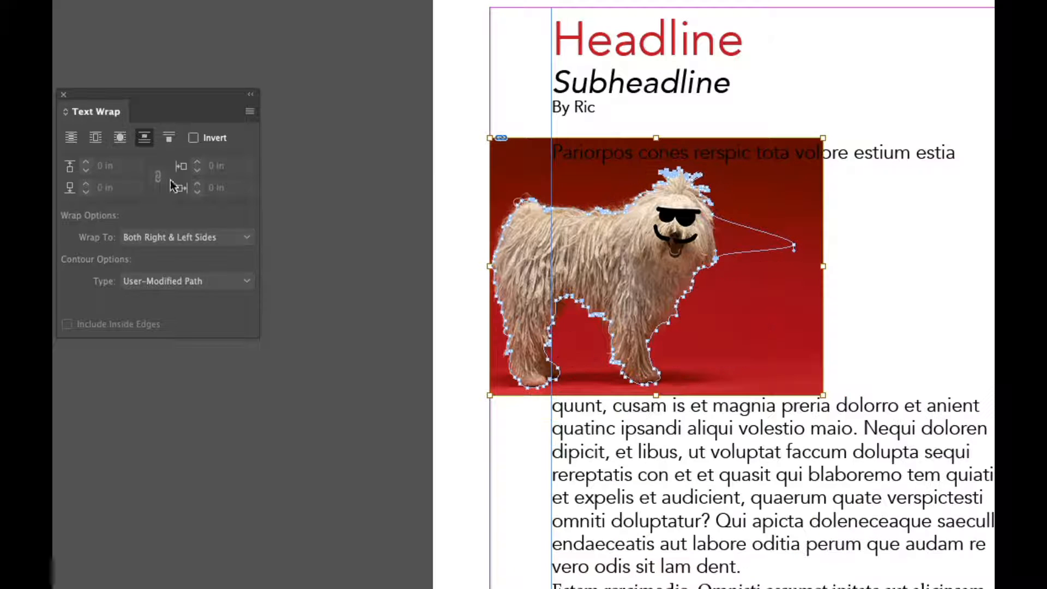
pyautogui.click(100, 139)
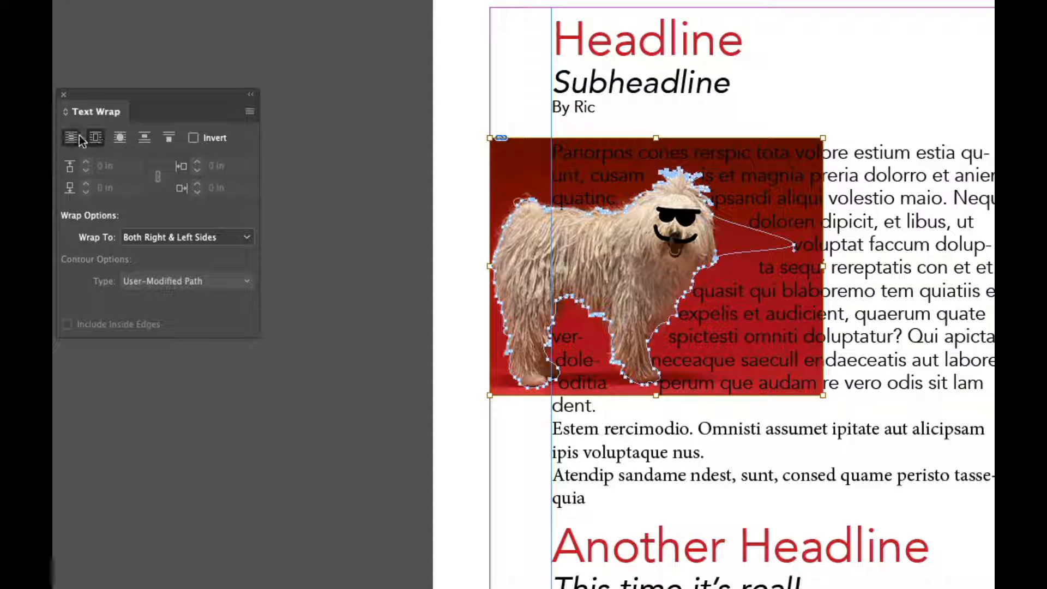
pyautogui.click(77, 137)
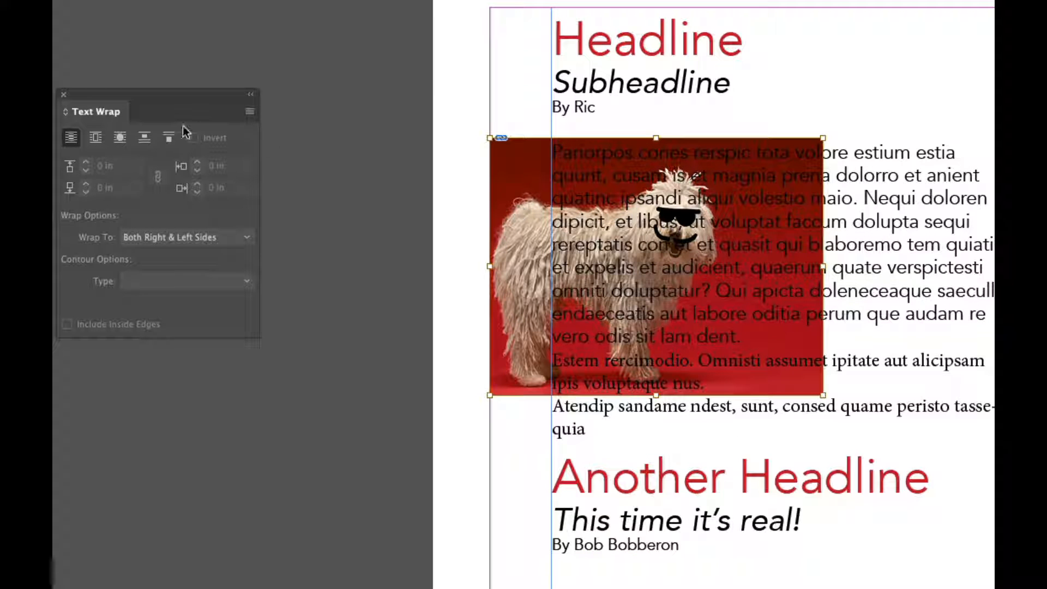
pyautogui.click(97, 139)
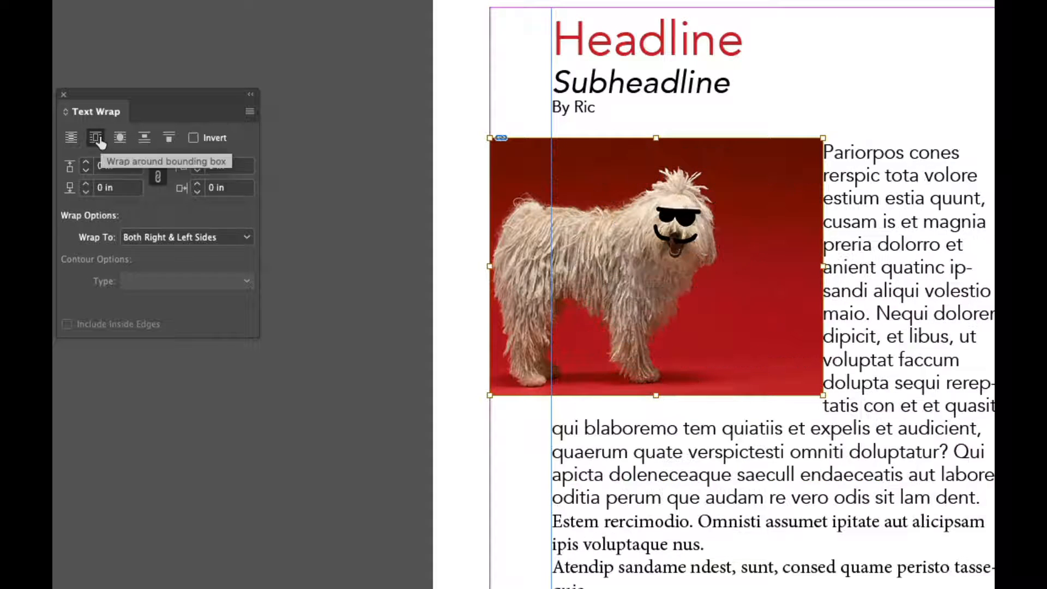
# Move the text frame left to nearly align with the photo's left edge, and bring the photo in front of it
pyautogui.moveTo(702, 244); pyautogui.dragTo(642, 248)
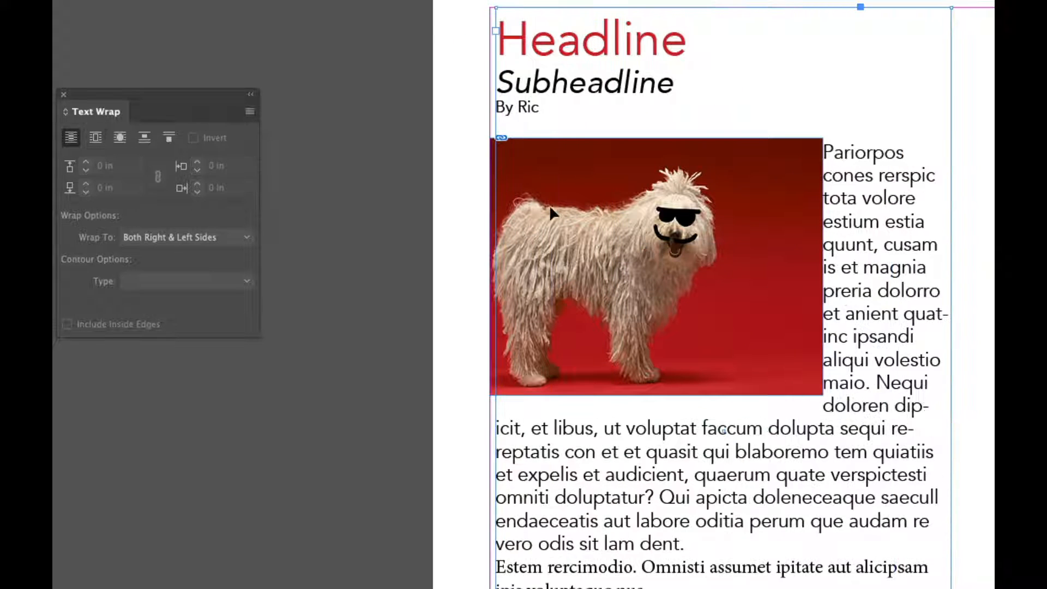
pyautogui.click(492, 179)
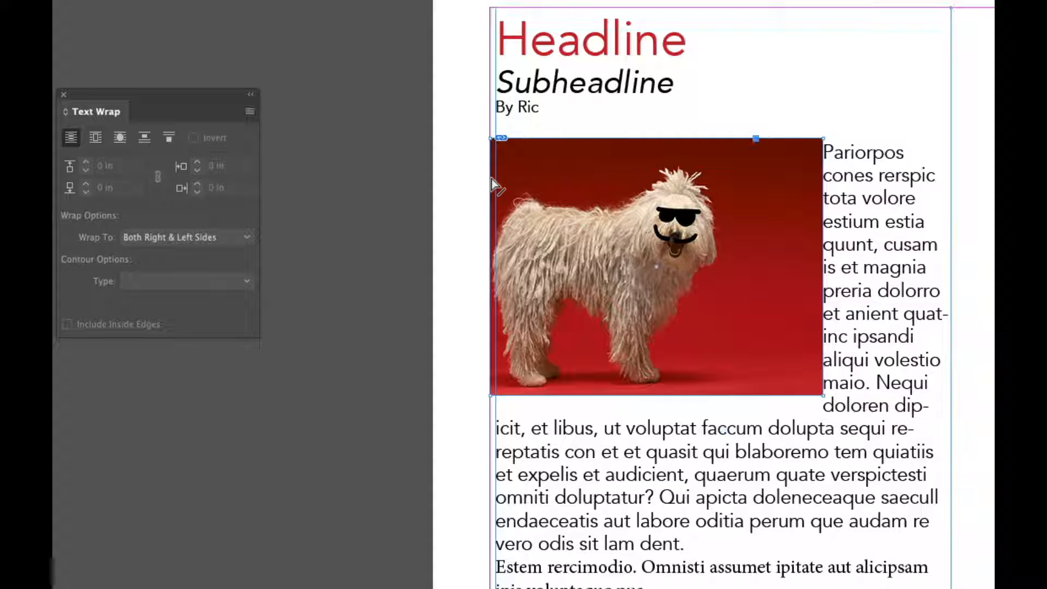
pyautogui.click(146, 0)
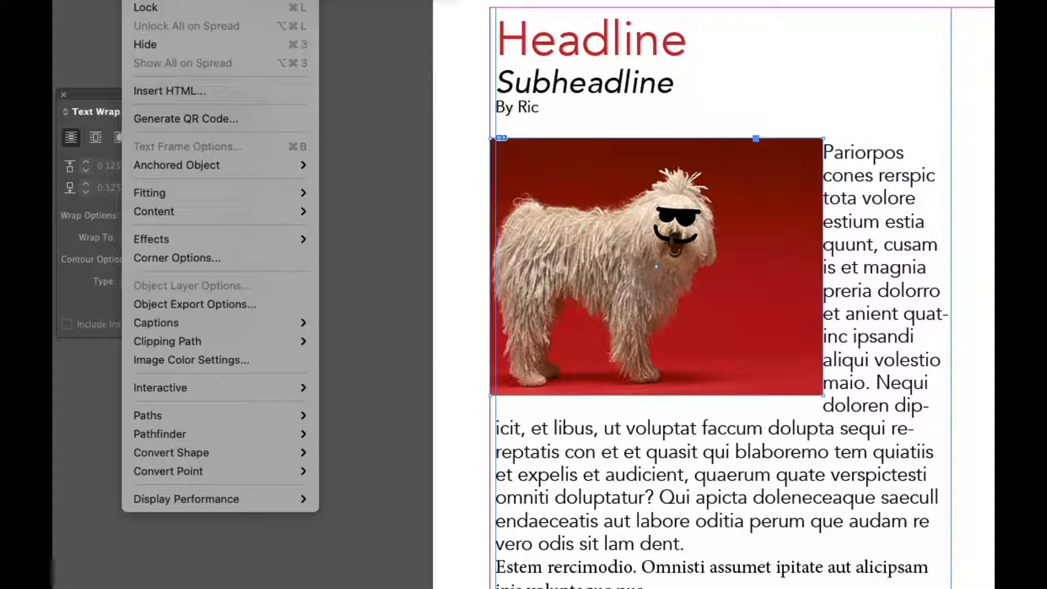
pyautogui.click(404, 8)
# Try moving the dog image down and to the right inside its frame twice, undoing each move
pyautogui.moveTo(604, 203); pyautogui.dragTo(677, 291)
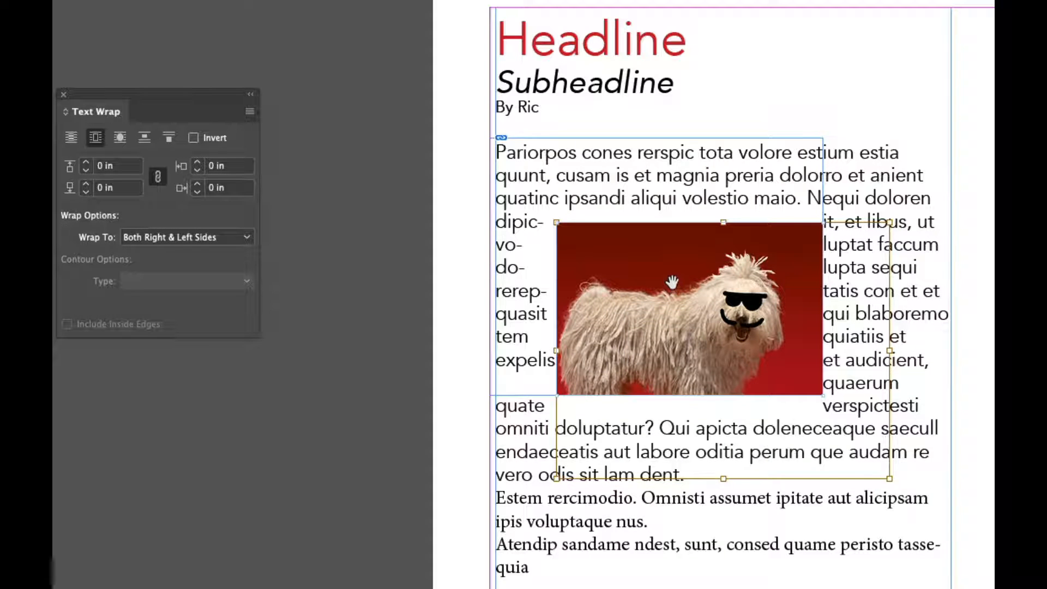
pyautogui.hotkey('ctrl', 'z')
pyautogui.click(699, 82)
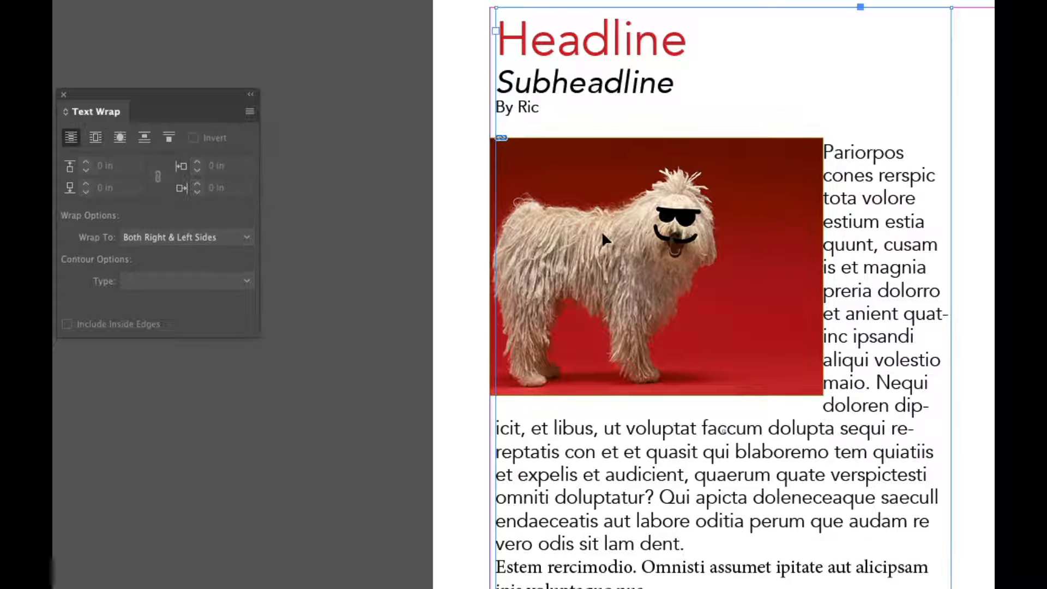
pyautogui.moveTo(602, 235); pyautogui.dragTo(661, 252)
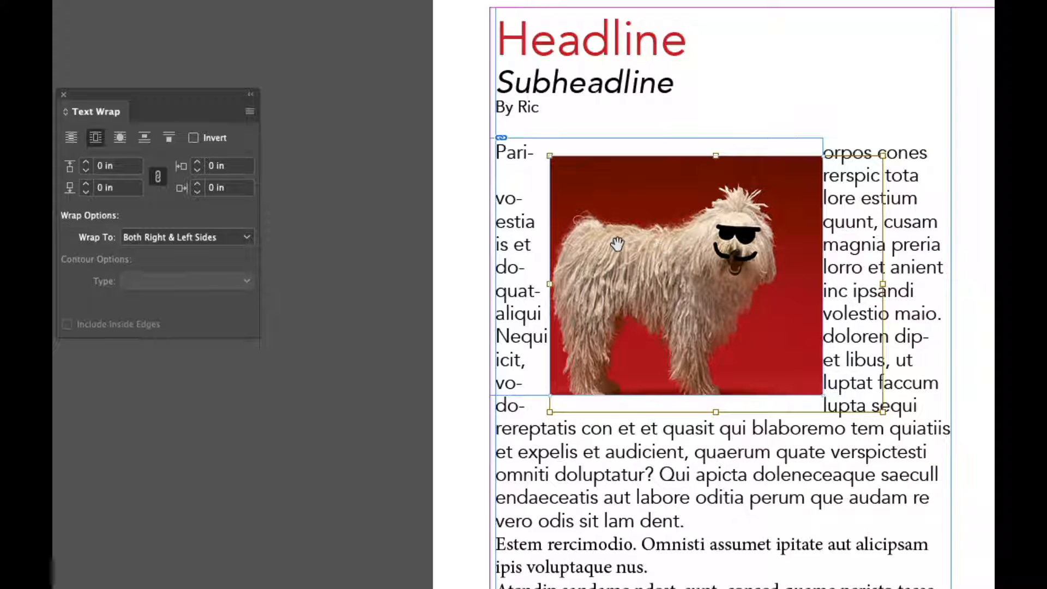
pyautogui.hotkey('ctrl', 'z')
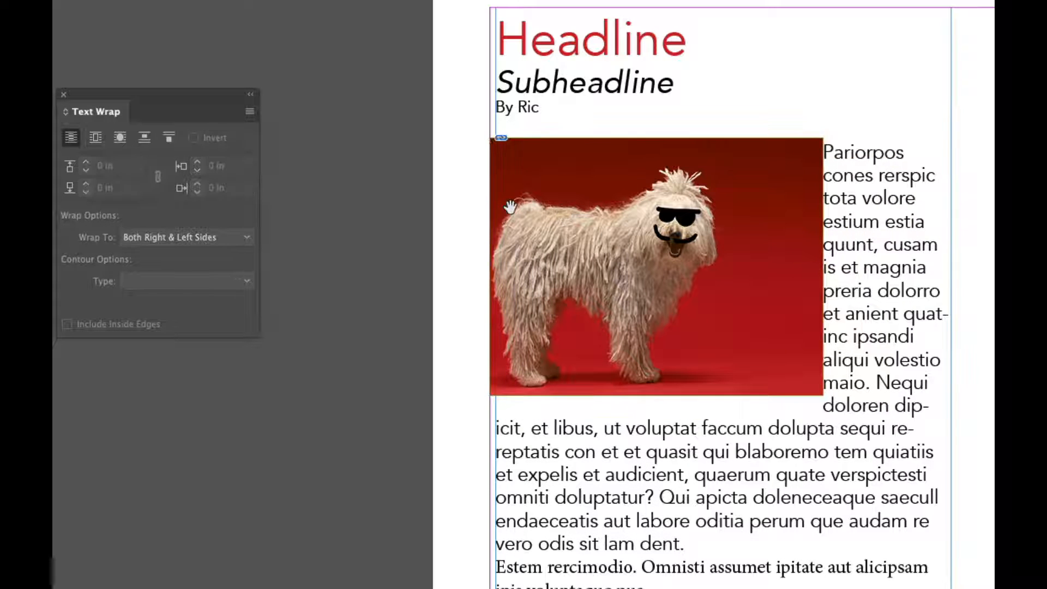
# Try moving the dog image inside its frame and shifting the text frame slightly left, undoing both moves
pyautogui.press('Escape')
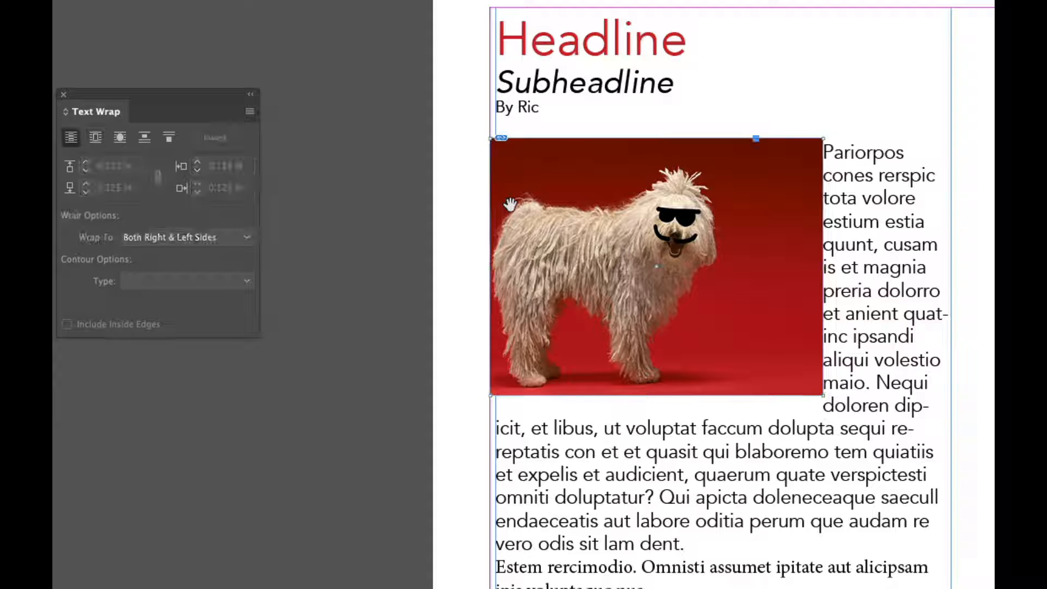
pyautogui.moveTo(509, 204); pyautogui.dragTo(576, 247)
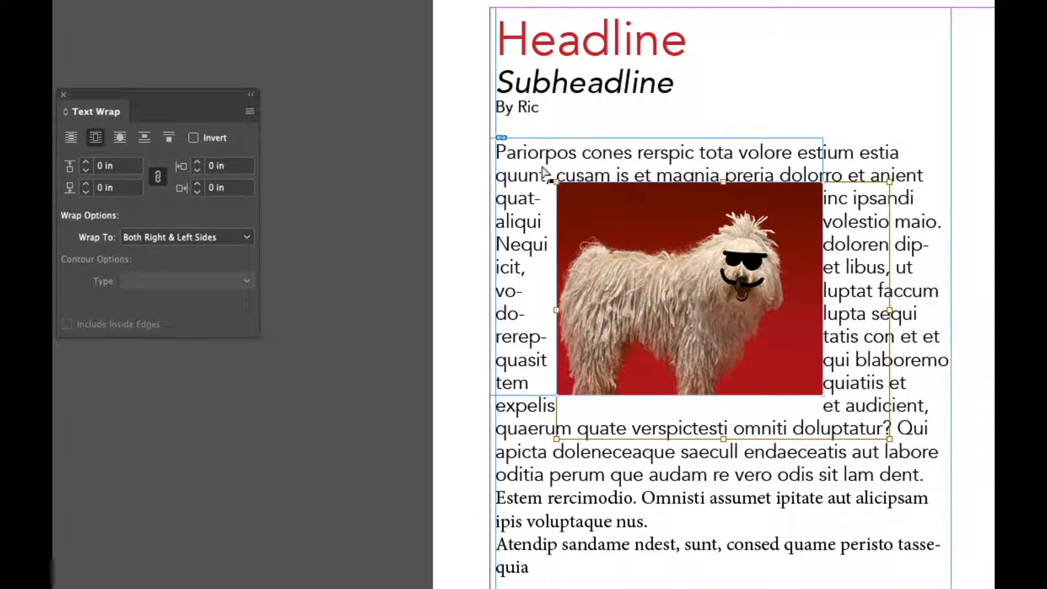
pyautogui.moveTo(524, 143)
pyautogui.mouseDown()
pyautogui.moveTo(540, 143)
pyautogui.moveTo(513, 142)
pyautogui.mouseUp()
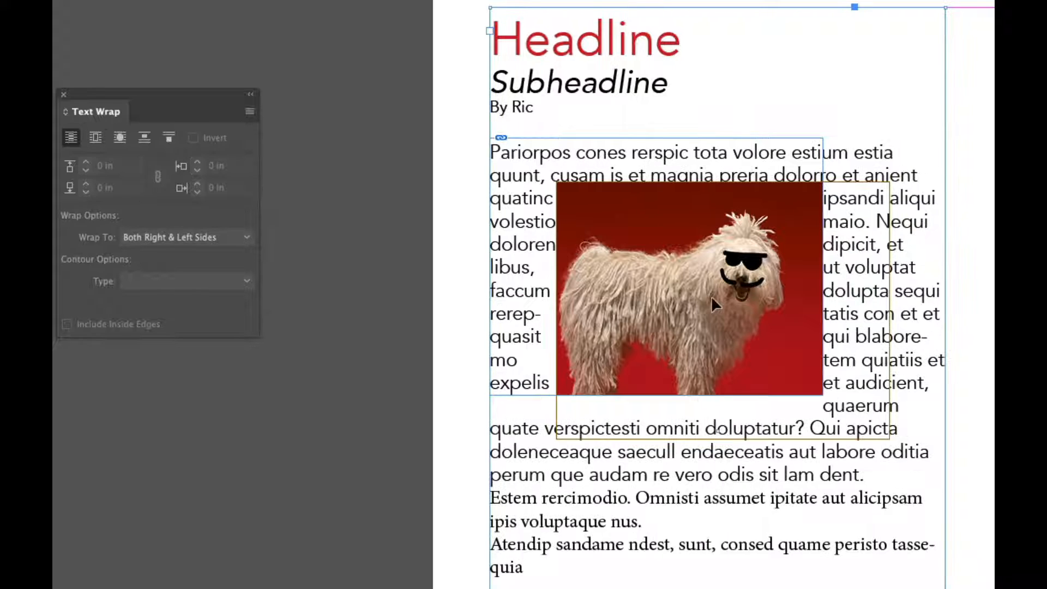
pyautogui.press('super+z')
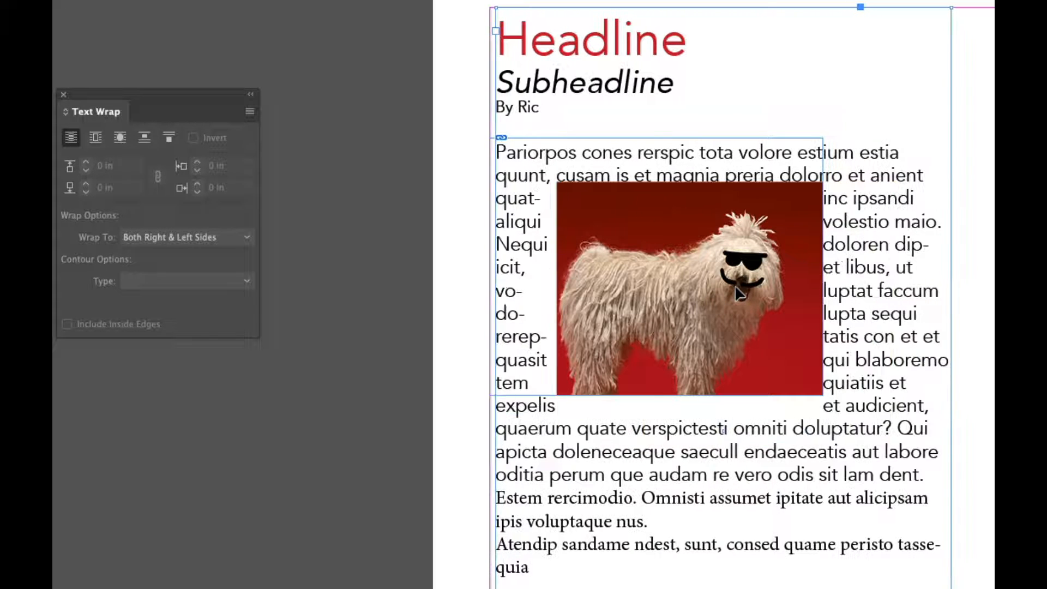
pyautogui.press('super+z')
# Move the photo right, away from the page margin, and align the text frame with the page's left and top margins
pyautogui.click(368, 205)
pyautogui.moveTo(561, 79); pyautogui.dragTo(649, 91)
pyautogui.click(450, 159)
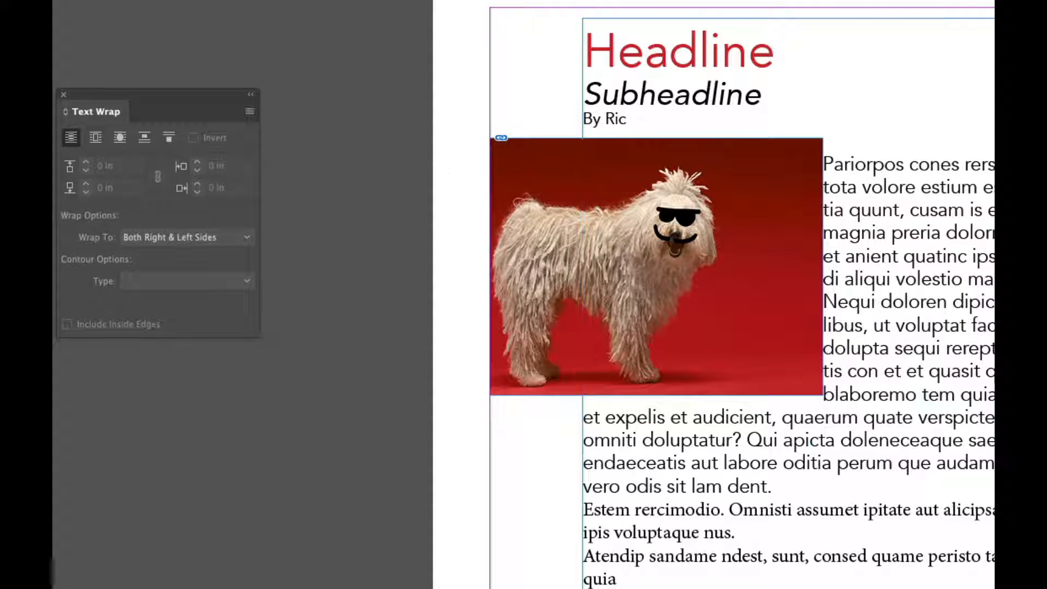
pyautogui.moveTo(510, 112); pyautogui.dragTo(562, 458)
pyautogui.moveTo(635, 347); pyautogui.dragTo(728, 344)
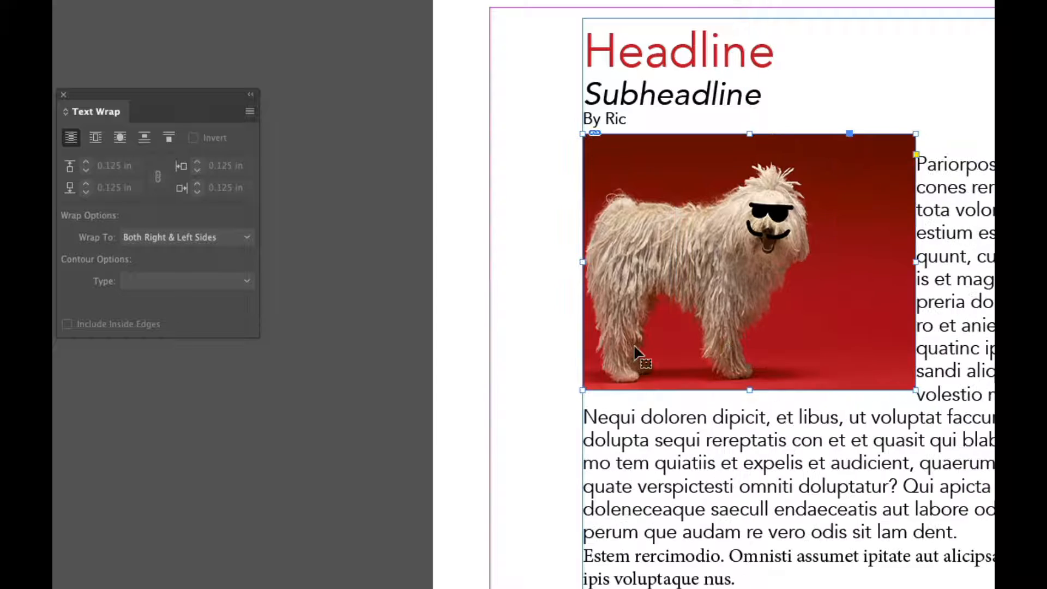
pyautogui.moveTo(860, 58); pyautogui.dragTo(763, 49)
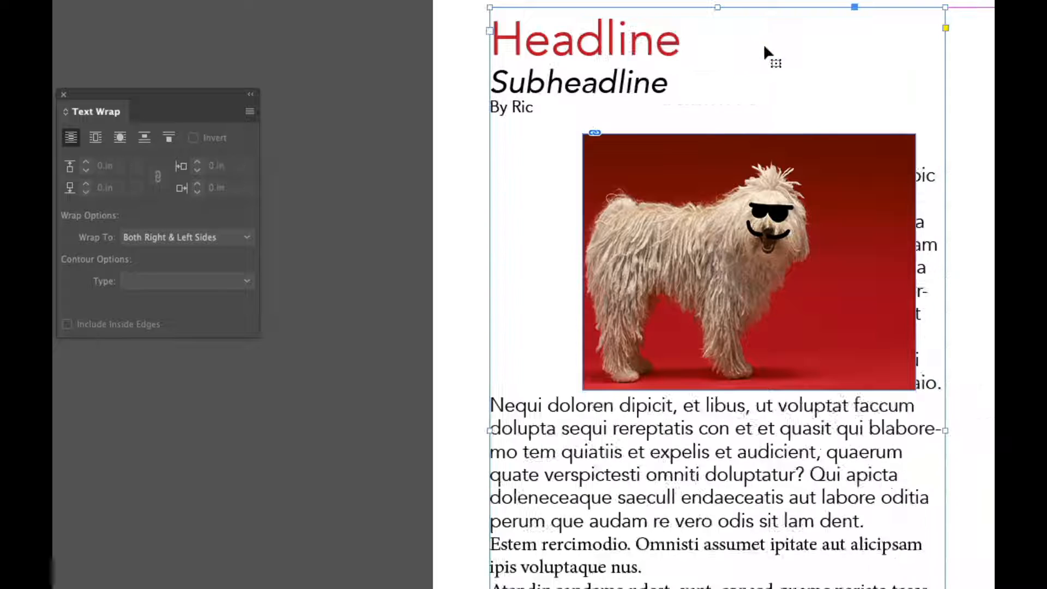
# Try moving the dog image to the right inside its frame
pyautogui.click(759, 177)
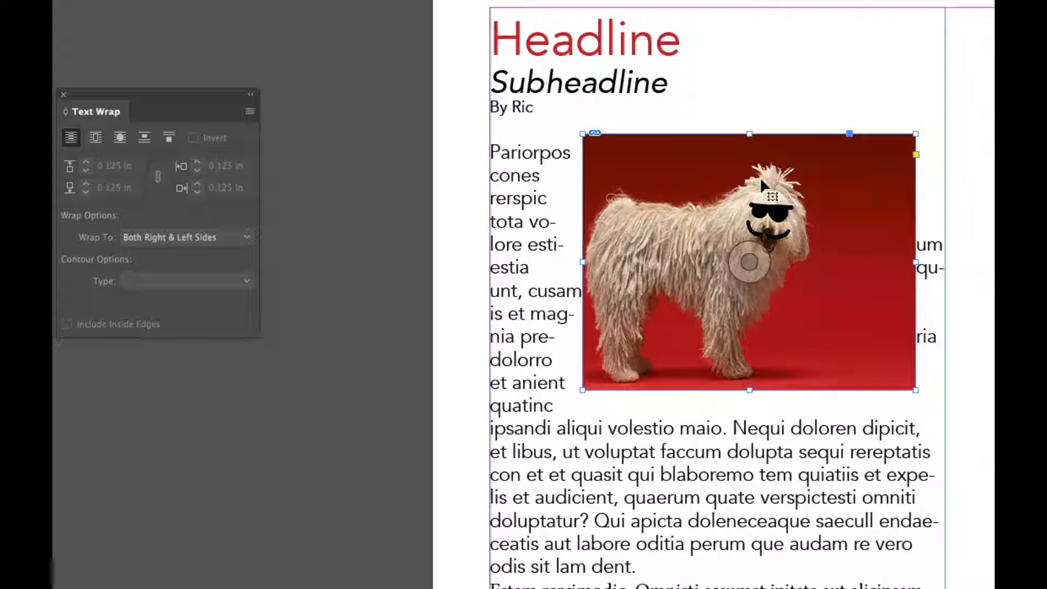
pyautogui.doubleClick(675, 179)
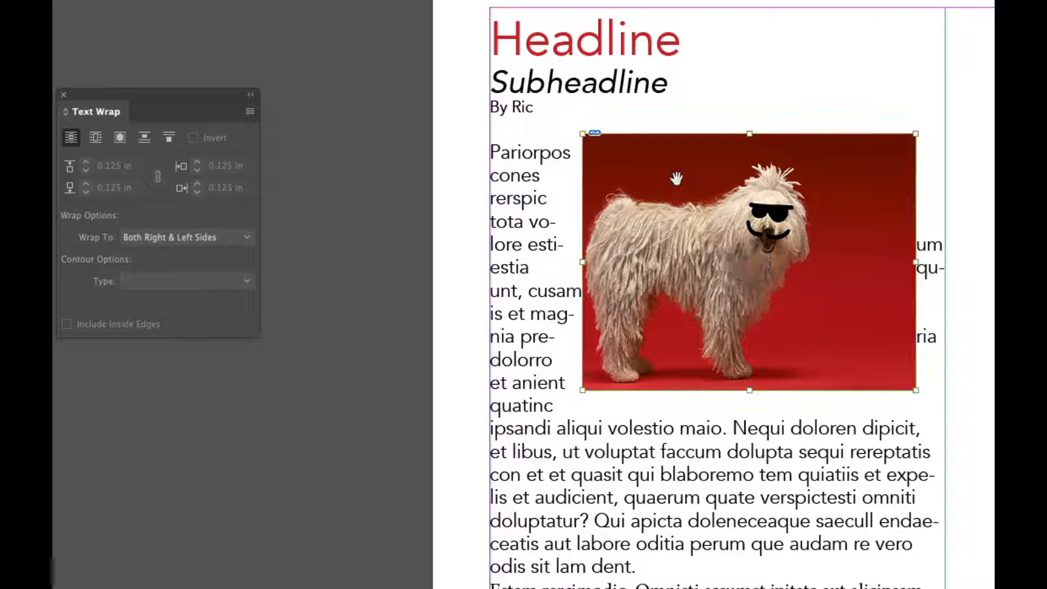
pyautogui.press('Escape')
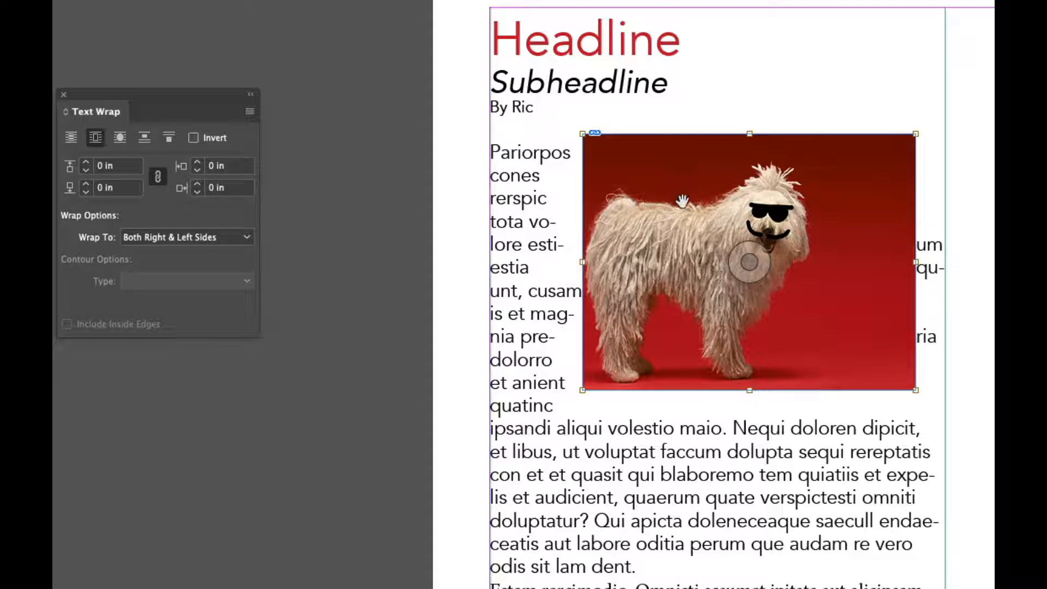
pyautogui.moveTo(684, 198); pyautogui.dragTo(757, 206)
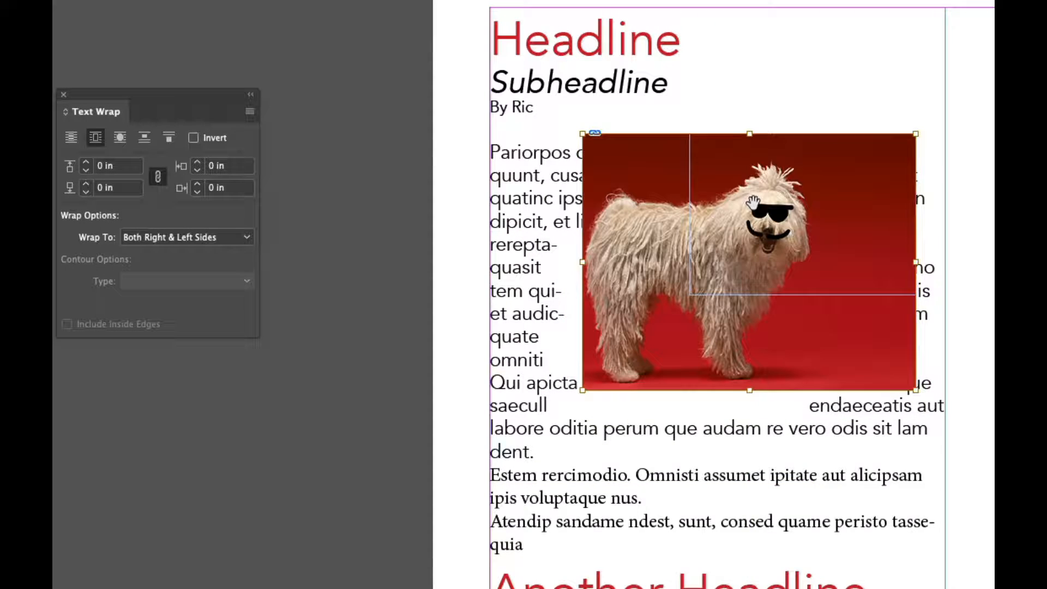
# Move the photo down and slightly left so it sits within the width of the body text
pyautogui.click(822, 76)
pyautogui.click(817, 153)
pyautogui.moveTo(811, 163); pyautogui.dragTo(777, 234)
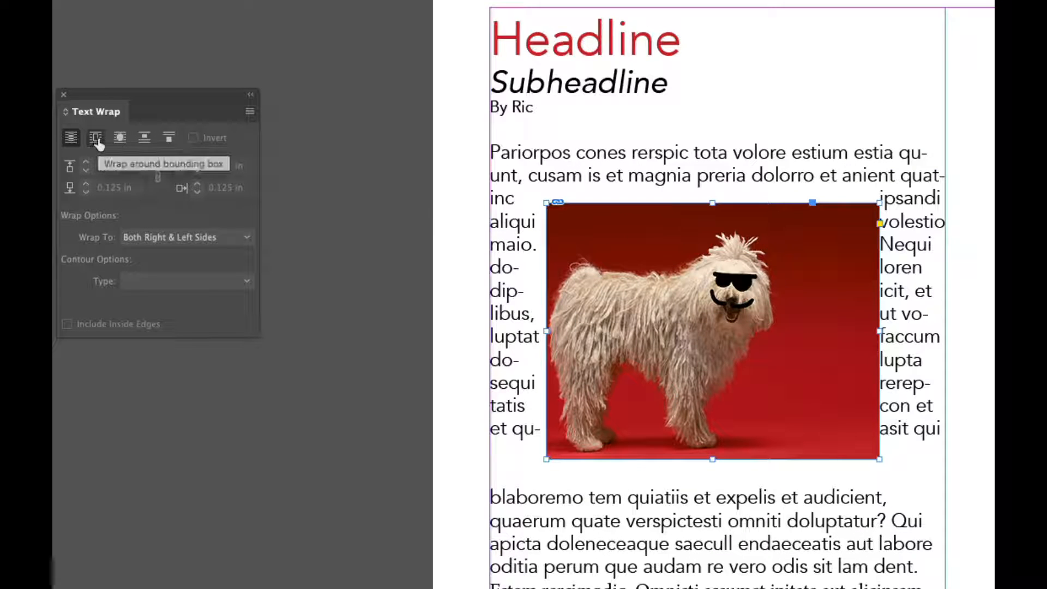
# Try the jump-object and jump-to-next-column wrap modes on the photo, ending with the wrap around its bounding box
pyautogui.click(144, 138)
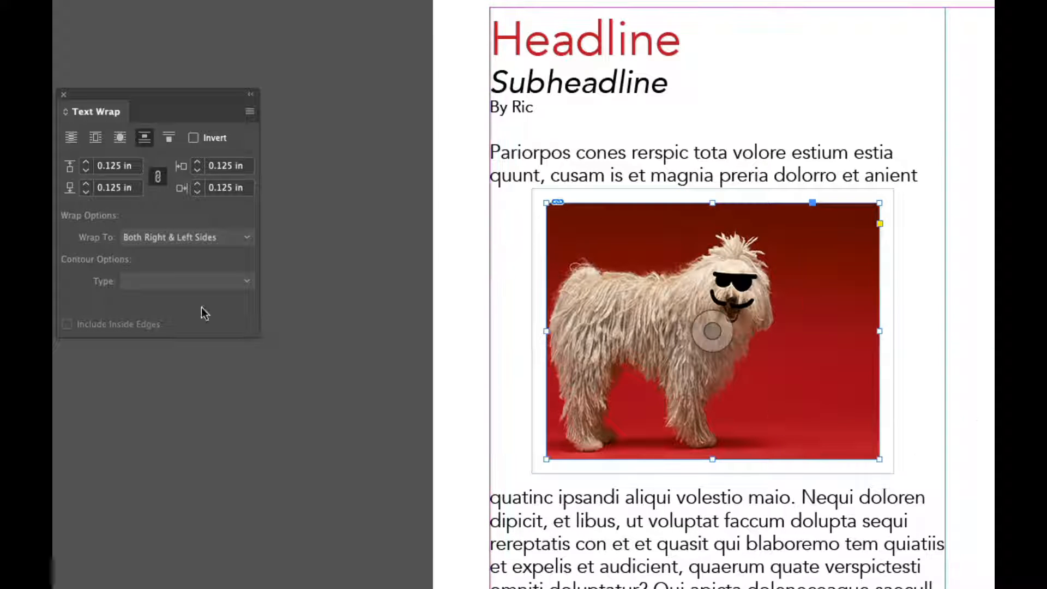
pyautogui.click(169, 137)
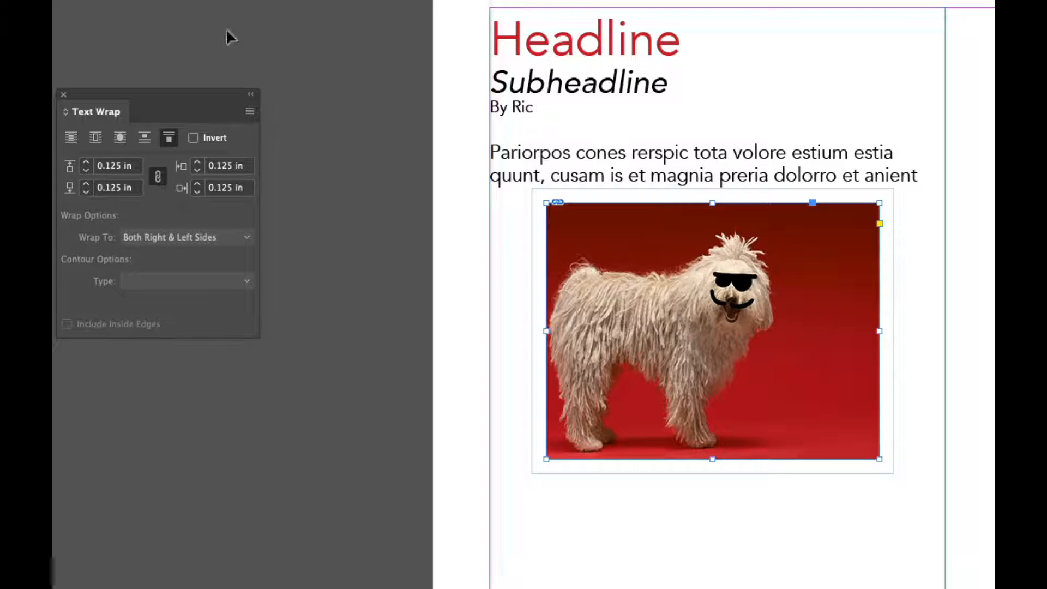
pyautogui.click(95, 139)
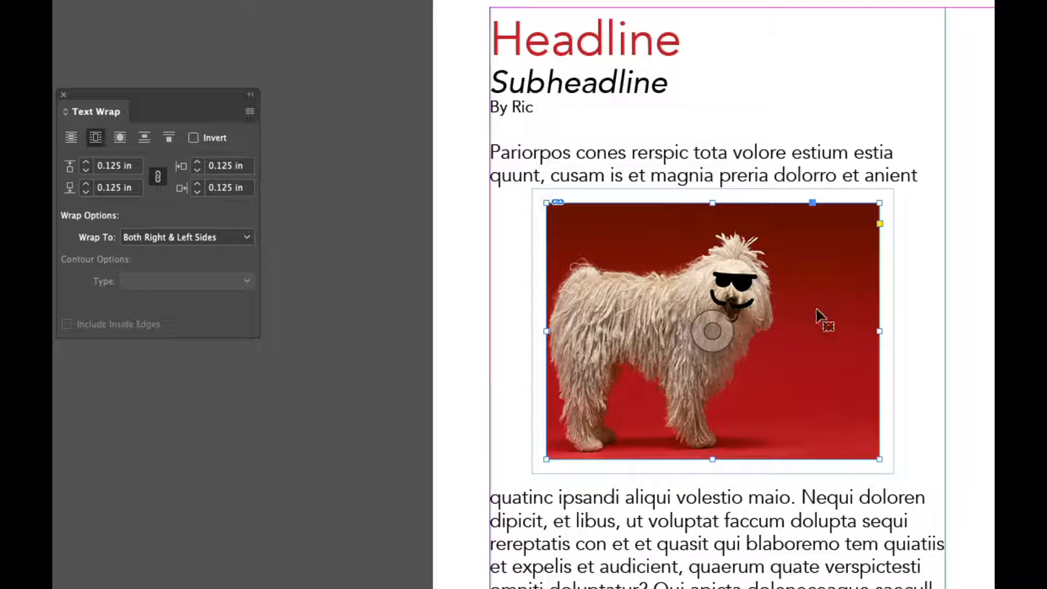
# Add Pen tool points on the top and bottom of the photo's wrap boundary and pull its right corners in beside the dog
pyautogui.click(721, 195)
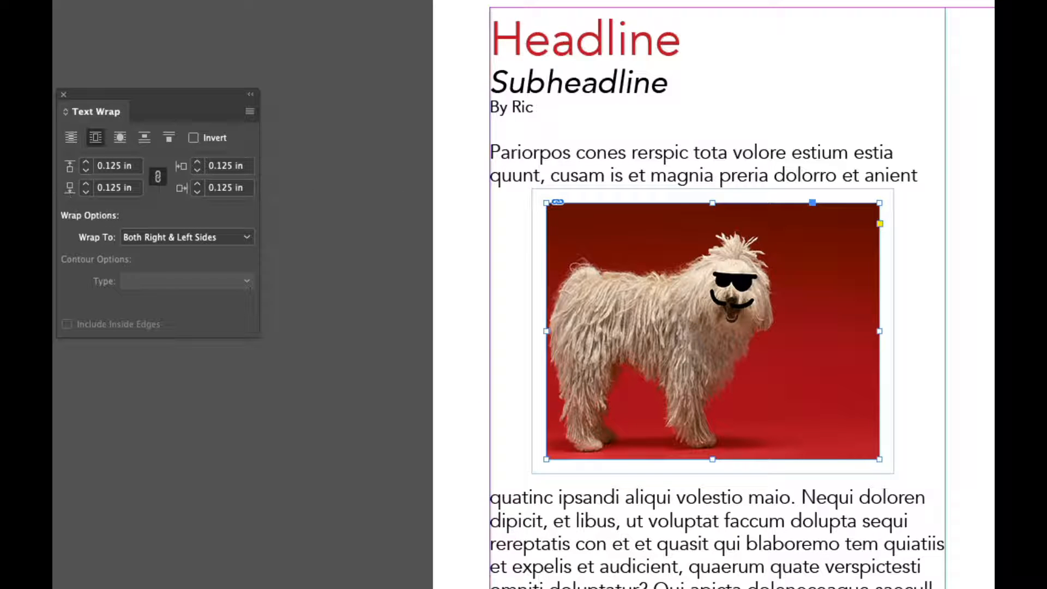
pyautogui.press('p')
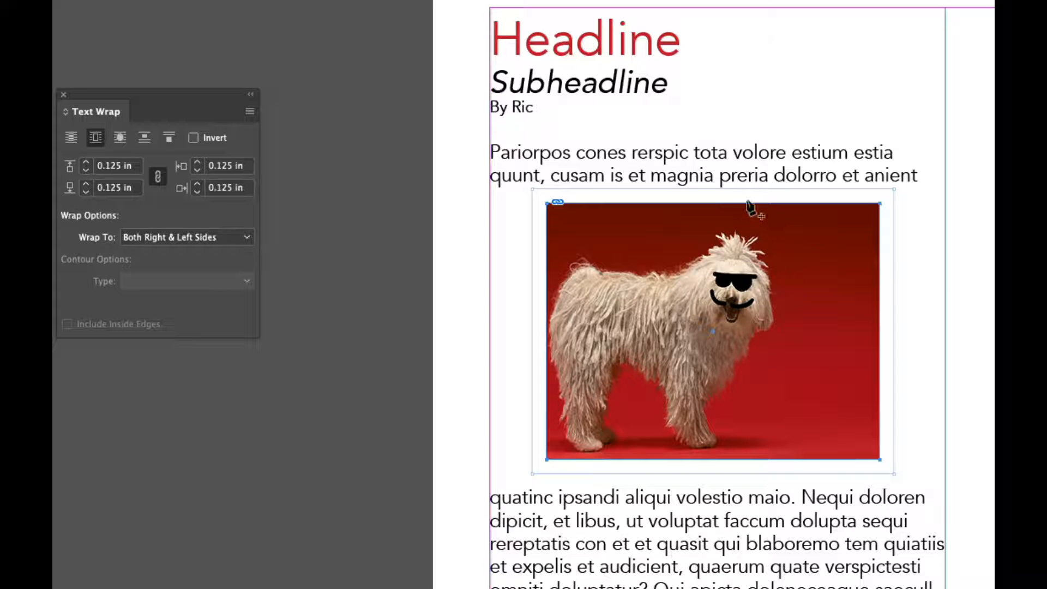
pyautogui.click(729, 189)
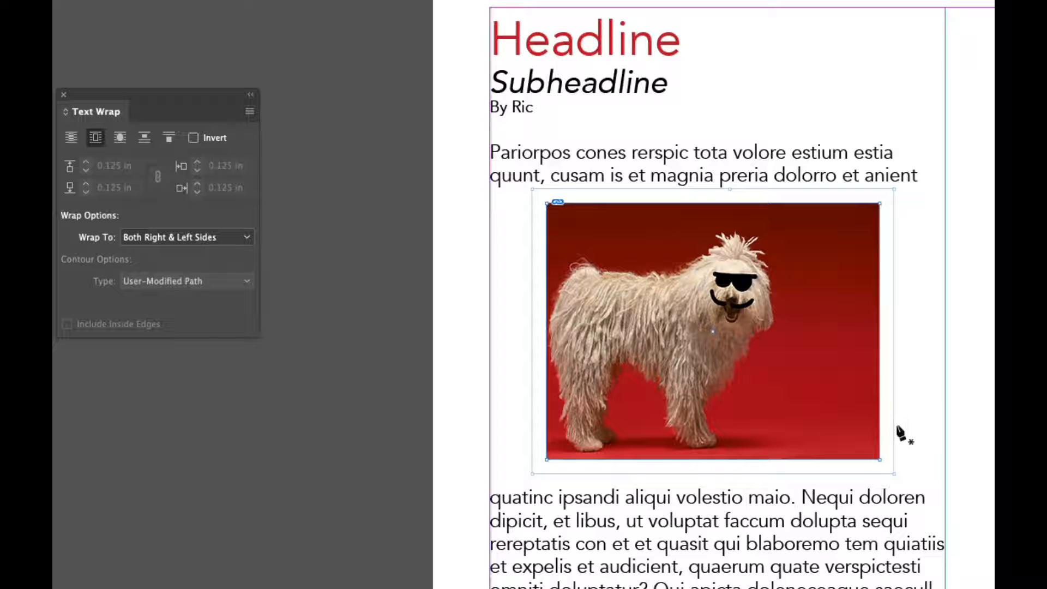
pyautogui.click(774, 474)
pyautogui.moveTo(894, 190); pyautogui.dragTo(793, 293)
pyautogui.moveTo(894, 475); pyautogui.dragTo(758, 409)
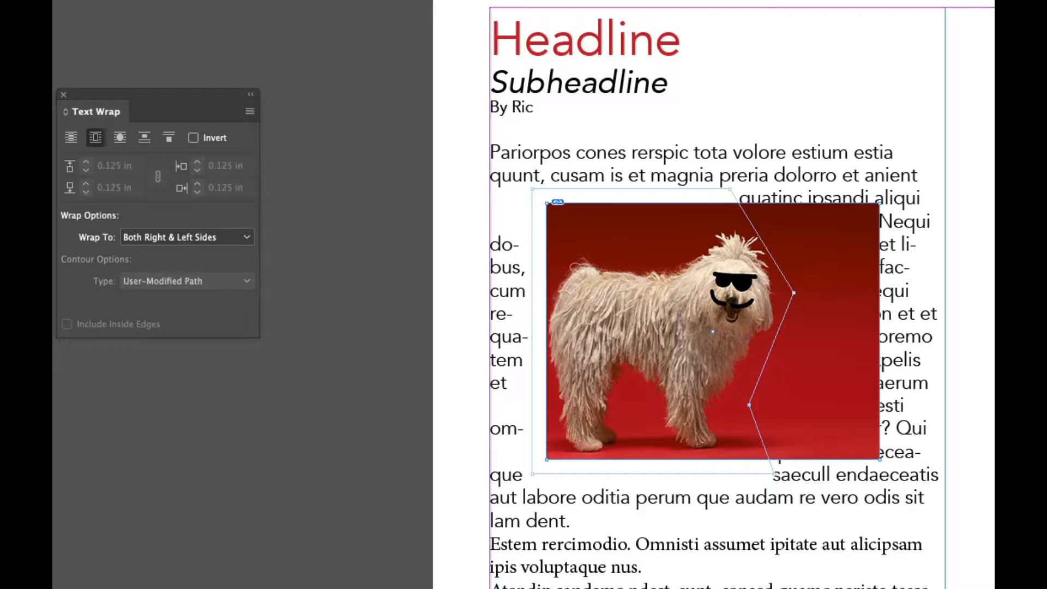
# Move the photo left to the page margin, send it behind the text, and deselect it
pyautogui.press('v')
pyautogui.press('super+shift+a')
pyautogui.moveTo(638, 250); pyautogui.dragTo(589, 252)
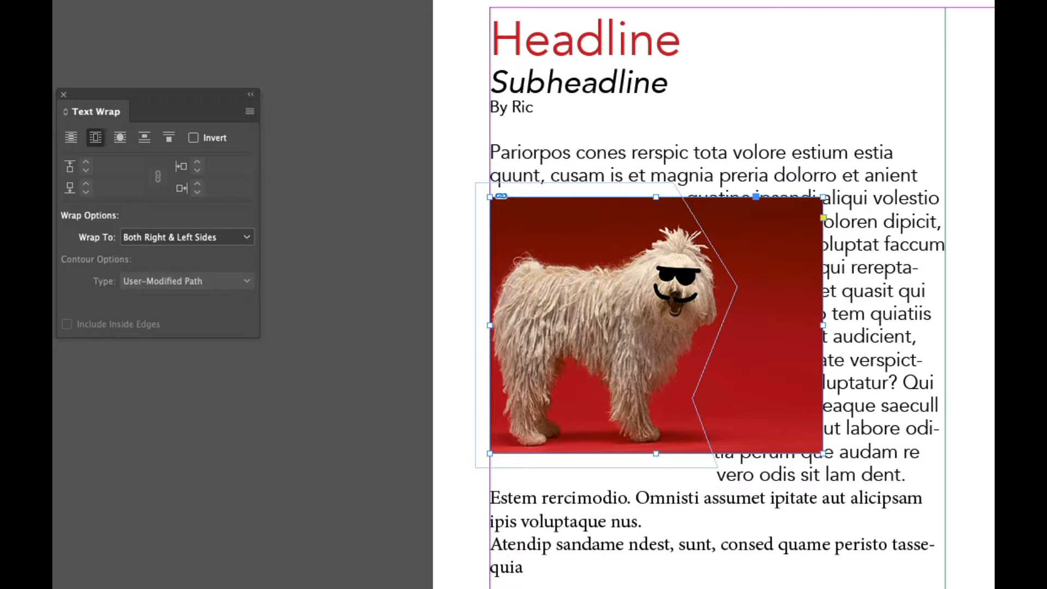
pyautogui.click(142, 0)
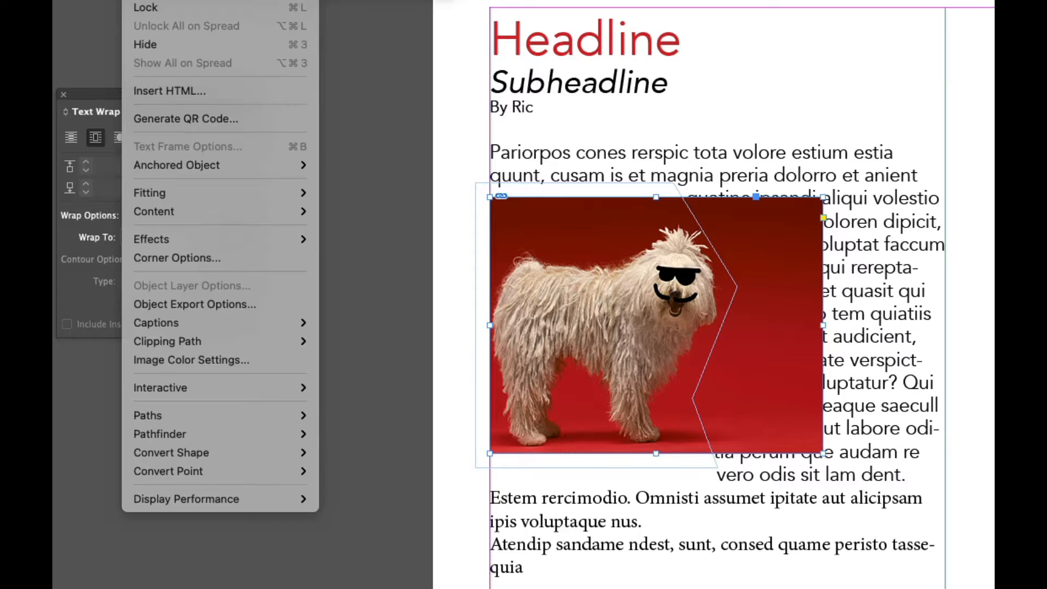
pyautogui.click(376, 0)
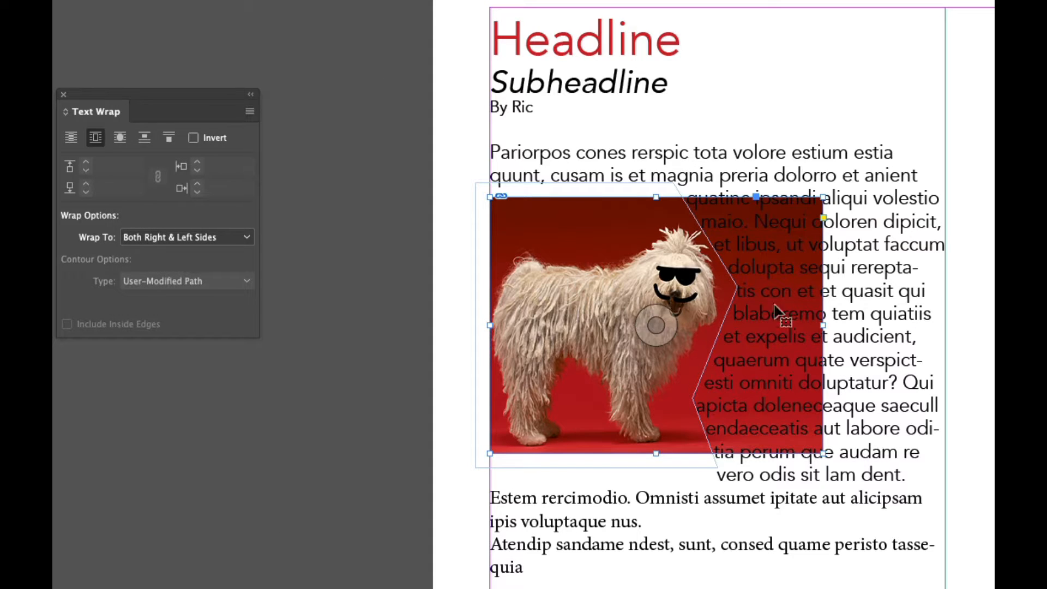
pyautogui.click(371, 111)
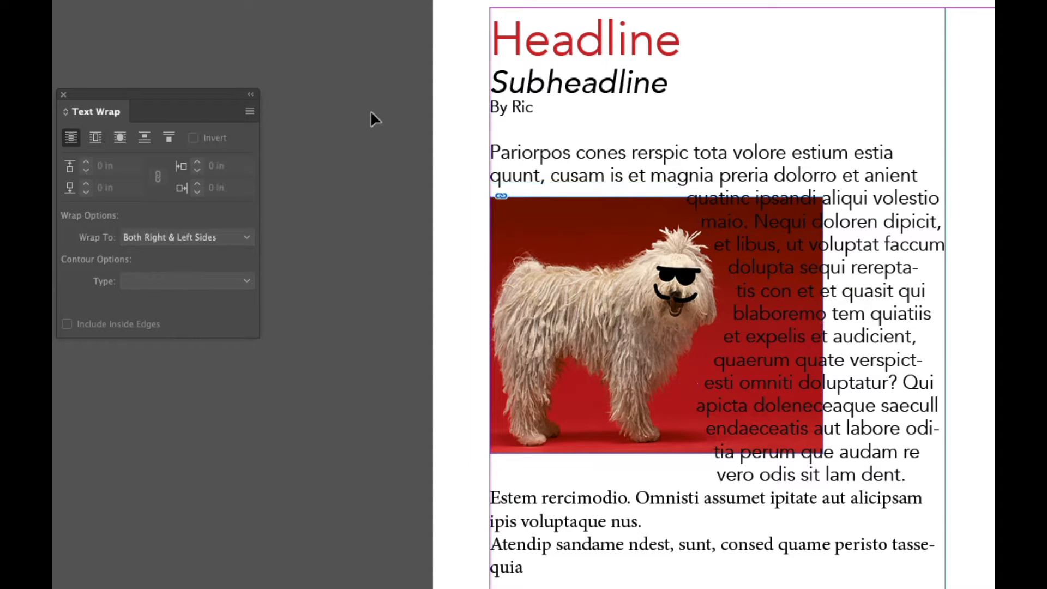